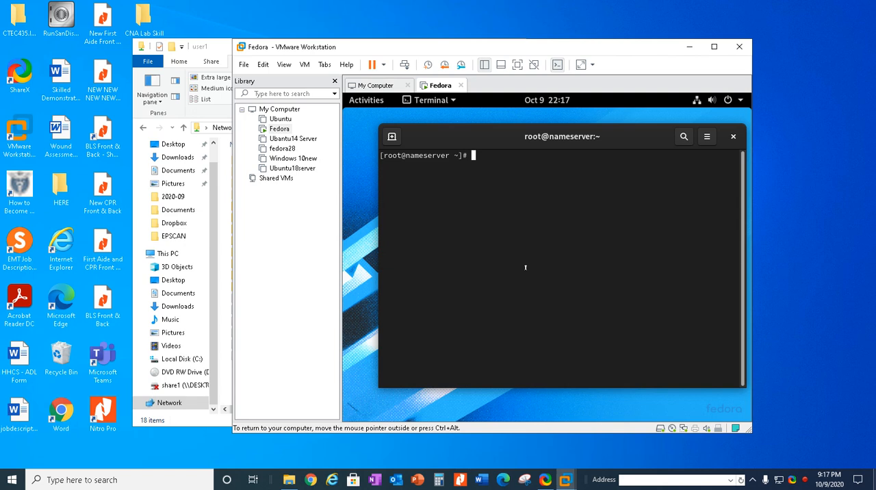
Step: Install the samba package with yum, accepting all confirmations automatically
{"action": "type", "text": "yum -y install samba"}
{"action": "key", "text": "Return"}
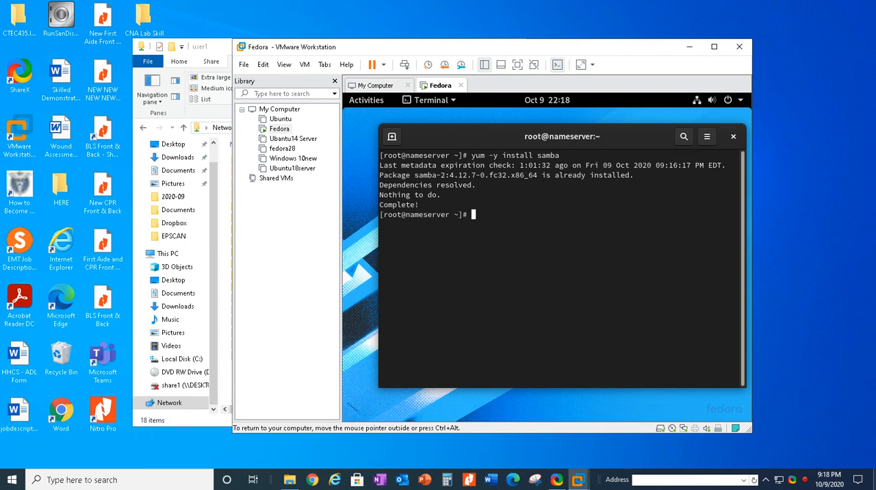
Step: Permanently allow the samba service through the firewall with firewall-cmd
{"action": "type", "text": "firewall-cmd --add-service"}
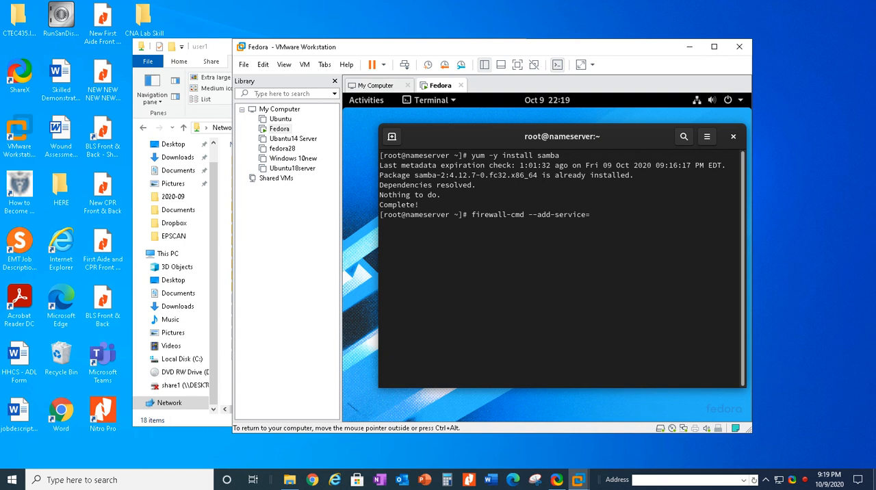
{"action": "type", "text": "=samba --permanent"}
{"action": "key", "text": "Return"}
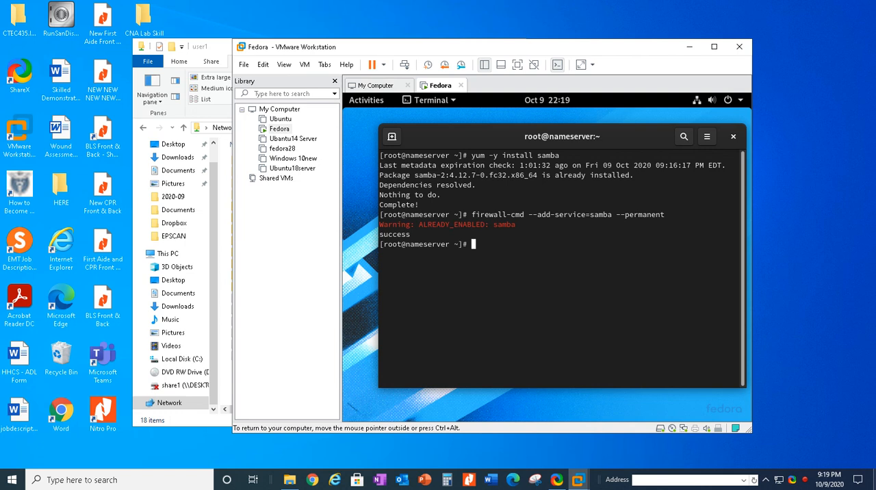
Step: Reload the firewall configuration with firewall-cmd
{"action": "type", "text": "firewall-cmd --reload"}
{"action": "key", "text": "Return"}
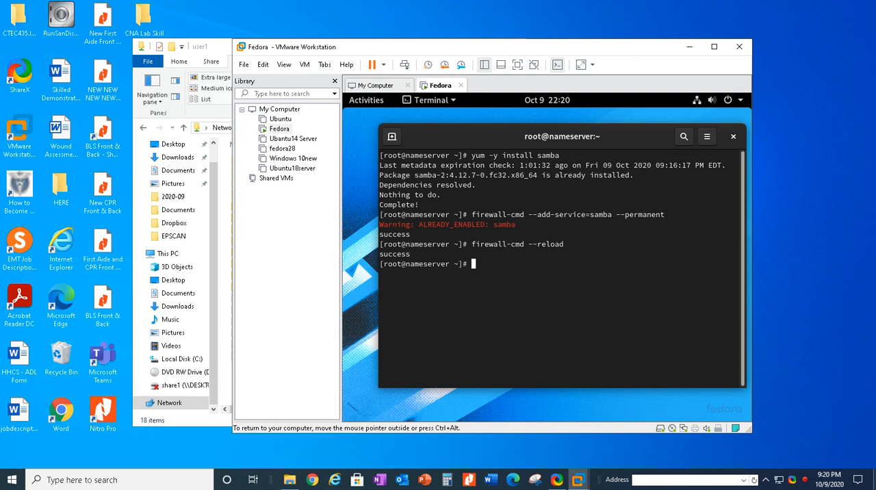
Step: Check the current SELinux mode with getenforce
{"action": "type", "text": "getenforce"}
{"action": "key", "text": "Return"}
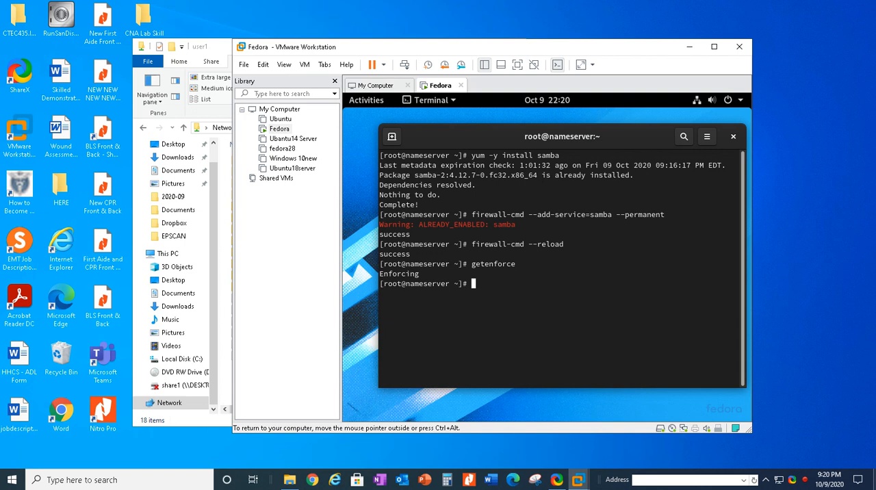
{"action": "type", "text": "s"}
{"action": "type", "text": "e"}
{"action": "type", "text": "t"}
{"action": "type", "text": "dr"}
{"action": "type", "text": "bo"}
{"action": "type", "text": "ol "}
{"action": "type", "text": "-P"}
{"action": "type", "text": " samba"}
{"action": "type", "text": "_e"}
{"action": "type", "text": "nabl"}
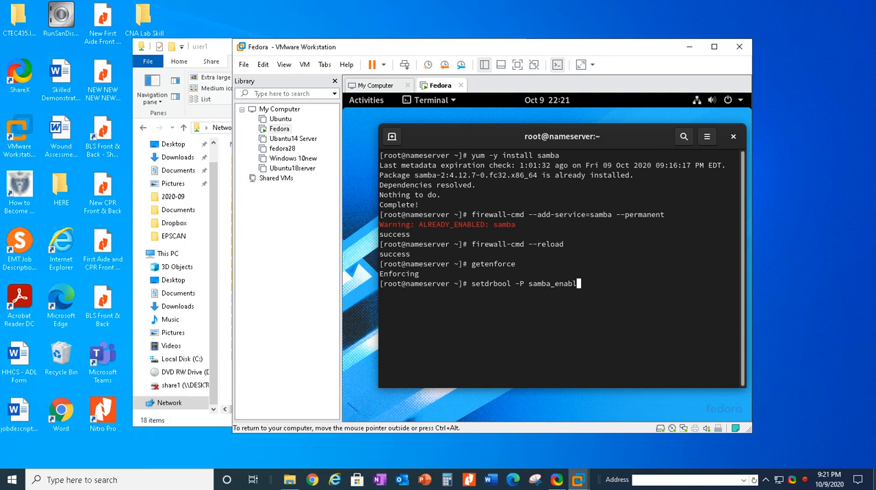
{"action": "type", "text": "e_home_dirs on"}
{"action": "key", "text": "BackSpace"}
{"action": "key", "text": "BackSpace"}
{"action": "key", "text": "BackSpace"}
{"action": "key", "text": "BackSpace"}
{"action": "key", "text": "BackSpace"}
{"action": "key", "text": "BackSpace"}
{"action": "key", "text": "BackSpace"}
{"action": "key", "text": "BackSpace"}
{"action": "key", "text": "BackSpace"}
{"action": "key", "text": "BackSpace"}
{"action": "key", "text": "BackSpace"}
{"action": "key", "text": "BackSpace"}
{"action": "key", "text": "BackSpace"}
{"action": "key", "text": "BackSpace"}
{"action": "key", "text": "BackSpace"}
{"action": "key", "text": "BackSpace"}
{"action": "key", "text": "BackSpace"}
{"action": "key", "text": "BackSpace"}
{"action": "key", "text": "BackSpace"}
{"action": "key", "text": "BackSpace"}
Step: Clear the terminal output
{"action": "type", "text": "clear"}
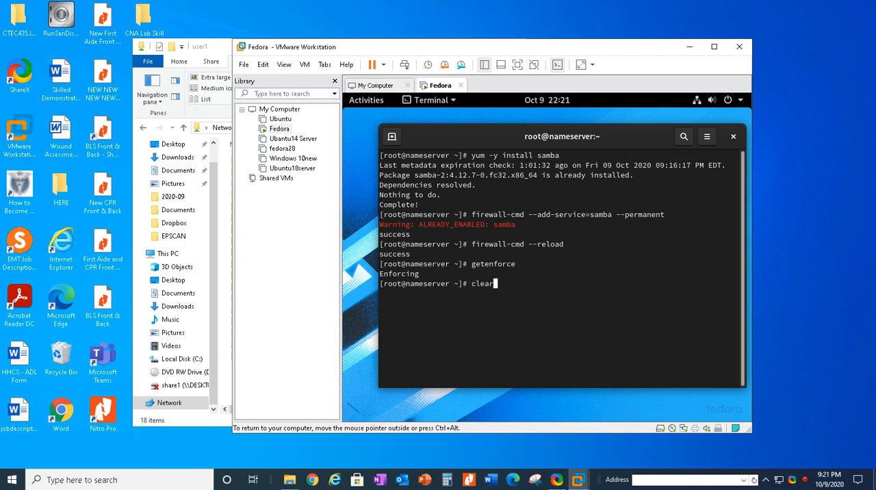
{"action": "key", "text": "Return"}
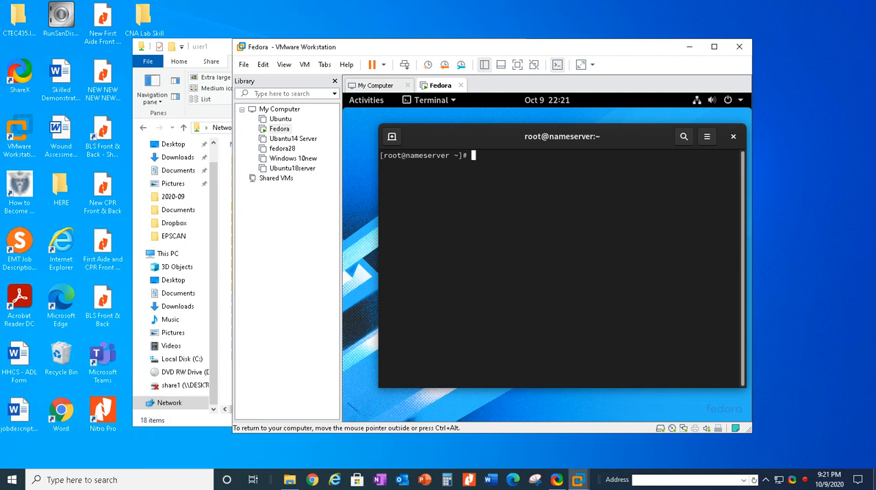
{"action": "type", "text": "pdbedit -a"}
{"action": "key", "text": "BackSpace"}
{"action": "key", "text": "BackSpace"}
{"action": "key", "text": "BackSpace"}
{"action": "key", "text": "BackSpace"}
{"action": "key", "text": "BackSpace"}
{"action": "key", "text": "BackSpace"}
{"action": "key", "text": "BackSpace"}
{"action": "key", "text": "BackSpace"}
{"action": "key", "text": "BackSpace"}
{"action": "key", "text": "BackSpace"}
{"action": "key", "text": "BackSpace"}
Step: Check which account the terminal runs under with whoami and clear the output
{"action": "type", "text": "whoami"}
{"action": "key", "text": "Return"}
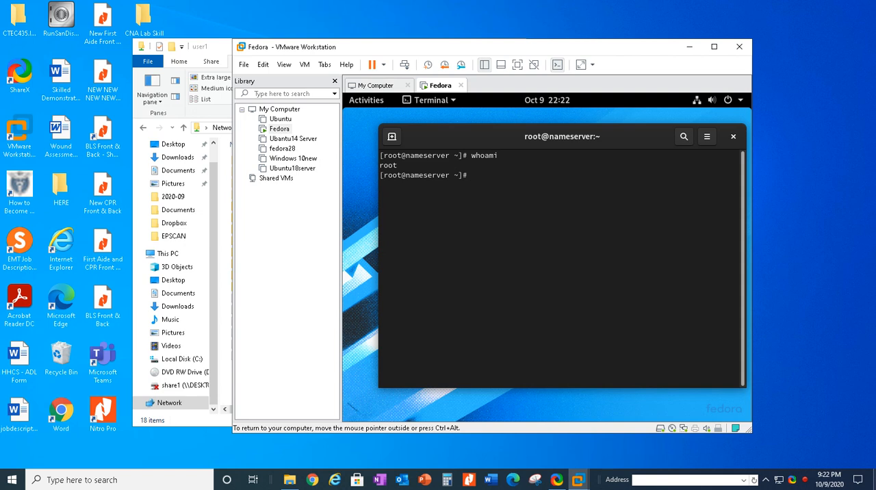
{"action": "type", "text": "clea"}
{"action": "type", "text": "r"}
{"action": "key", "text": "Return"}
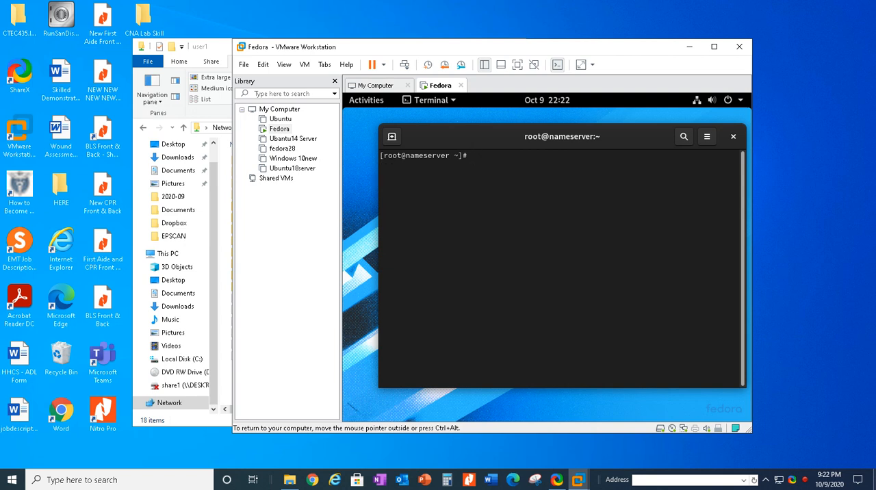
{"action": "type", "text": "pdbedit -a user1"}
{"action": "key", "text": "BackSpace"}
{"action": "key", "text": "BackSpace"}
{"action": "key", "text": "BackSpace"}
{"action": "key", "text": "BackSpace"}
{"action": "key", "text": "BackSpace"}
{"action": "key", "text": "BackSpace"}
{"action": "key", "text": "BackSpace"}
{"action": "key", "text": "BackSpace"}
{"action": "key", "text": "BackSpace"}
{"action": "key", "text": "BackSpace"}
{"action": "key", "text": "BackSpace"}
{"action": "key", "text": "BackSpace"}
{"action": "key", "text": "BackSpace"}
{"action": "key", "text": "BackSpace"}
{"action": "key", "text": "BackSpace"}
{"action": "key", "text": "BackSpace"}
{"action": "type", "text": "systemctl restart smb nmb"}
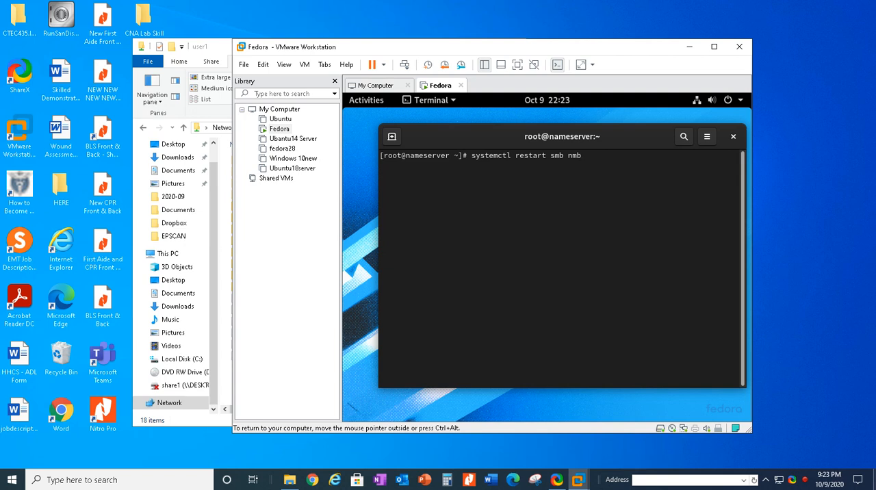
{"action": "key", "text": "BackSpace"}
{"action": "key", "text": "BackSpace"}
{"action": "key", "text": "BackSpace"}
{"action": "key", "text": "BackSpace"}
{"action": "key", "text": "BackSpace"}
{"action": "key", "text": "BackSpace"}
{"action": "key", "text": "BackSpace"}
{"action": "key", "text": "BackSpace"}
{"action": "key", "text": "BackSpace"}
{"action": "key", "text": "BackSpace"}
{"action": "key", "text": "BackSpace"}
{"action": "key", "text": "BackSpace"}
{"action": "key", "text": "BackSpace"}
{"action": "key", "text": "BackSpace"}
{"action": "key", "text": "BackSpace"}
{"action": "key", "text": "BackSpace"}
{"action": "key", "text": "BackSpace"}
{"action": "key", "text": "BackSpace"}
{"action": "key", "text": "BackSpace"}
{"action": "key", "text": "BackSpace"}
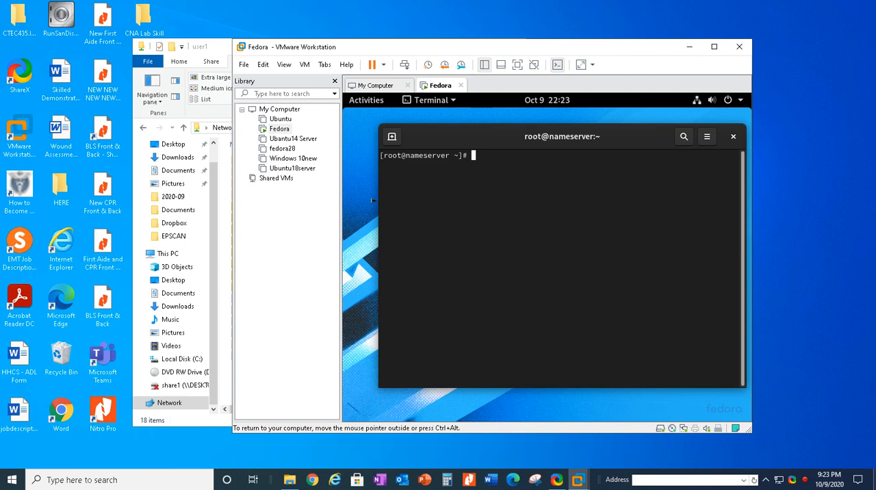
Step: Switch to File Explorer on Windows and open the user1 share at network address \\10.0.0.128
{"action": "left_click", "coordinate": [221, 48]}
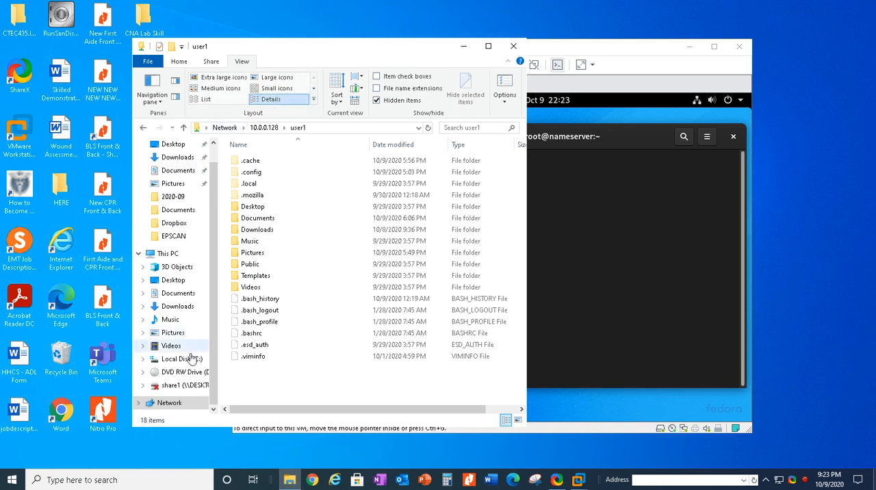
{"action": "left_click", "coordinate": [182, 403]}
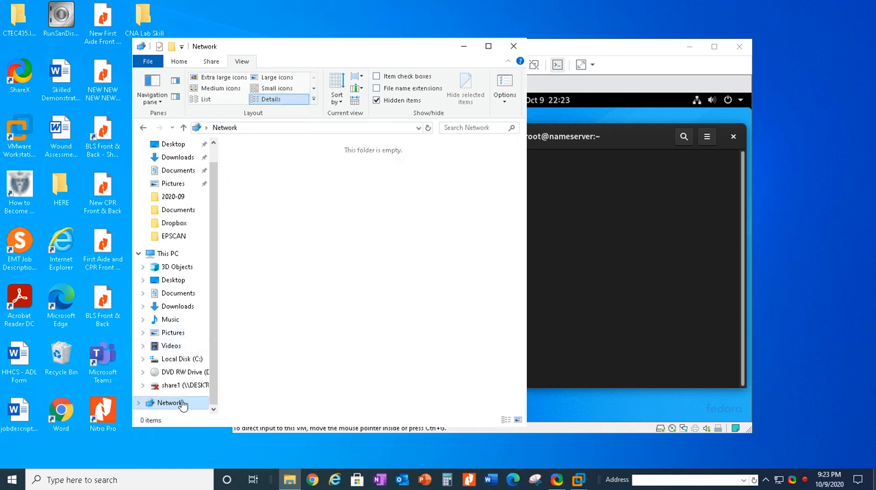
{"action": "left_click", "coordinate": [272, 127]}
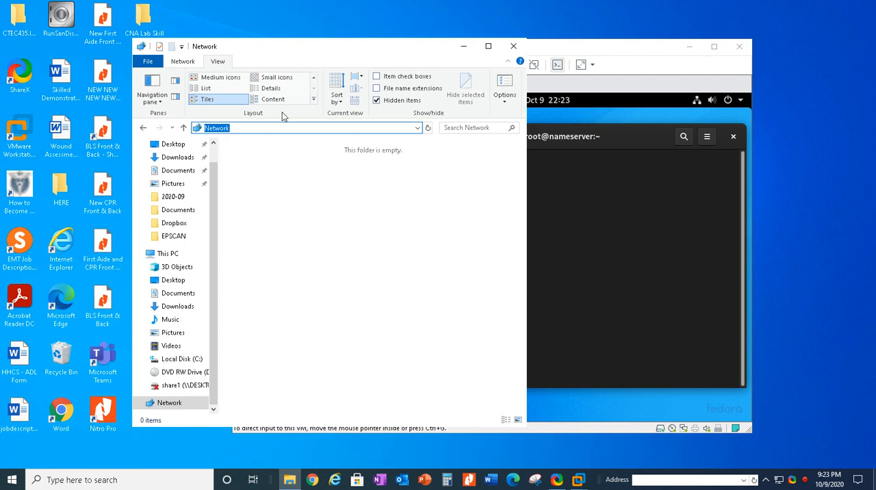
{"action": "key", "text": "BackSpace"}
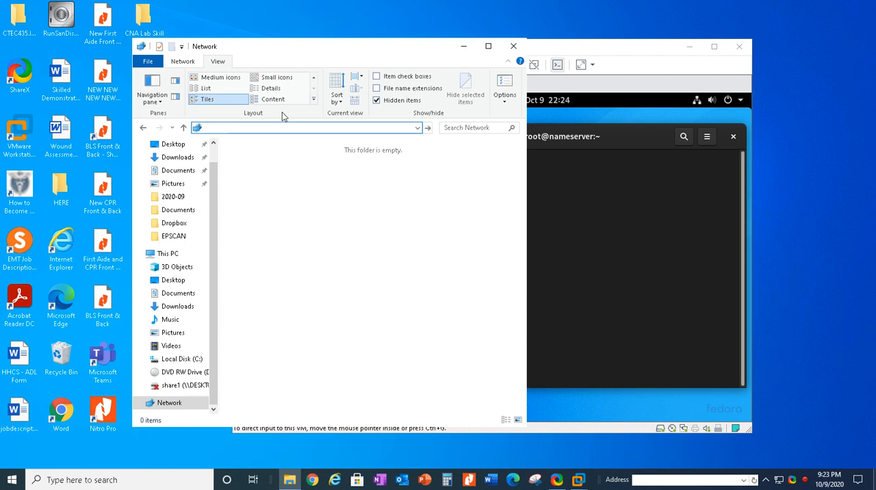
{"action": "type", "text": "\\"}
{"action": "type", "text": "10.0.0.128"}
{"action": "key", "text": "Return"}
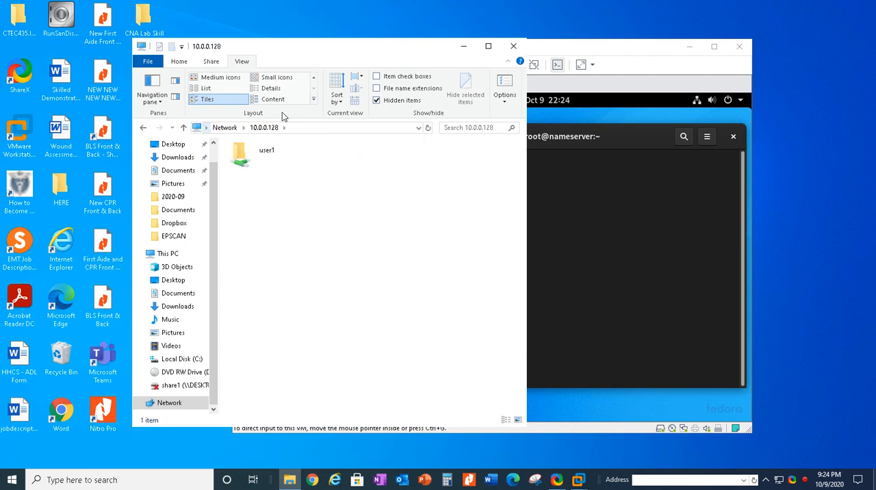
{"action": "double_click", "coordinate": [287, 151]}
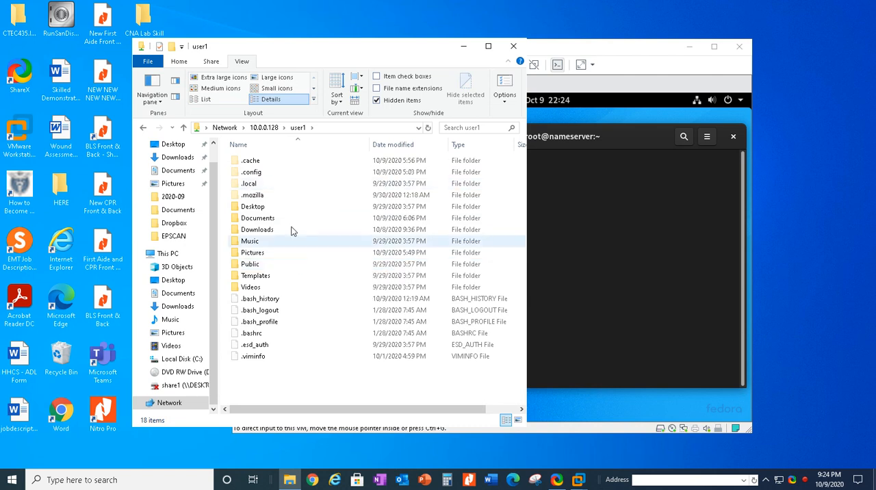
Step: Switch back to the Fedora virtual machine and open a new LibreOffice Writer document
{"action": "left_click", "coordinate": [632, 217]}
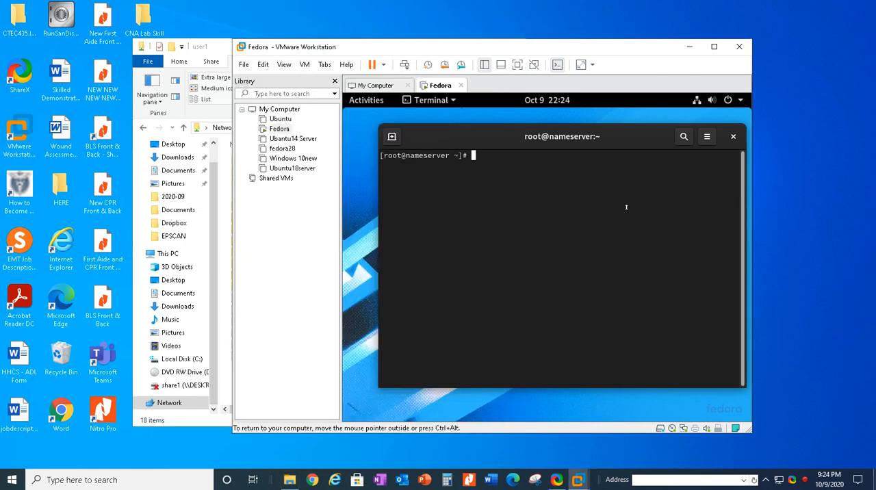
{"action": "left_click", "coordinate": [366, 100]}
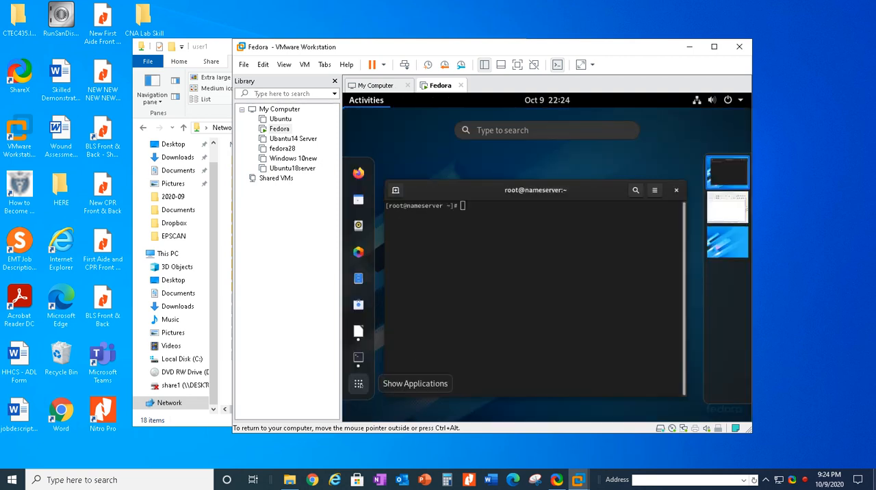
{"action": "left_click", "coordinate": [358, 384]}
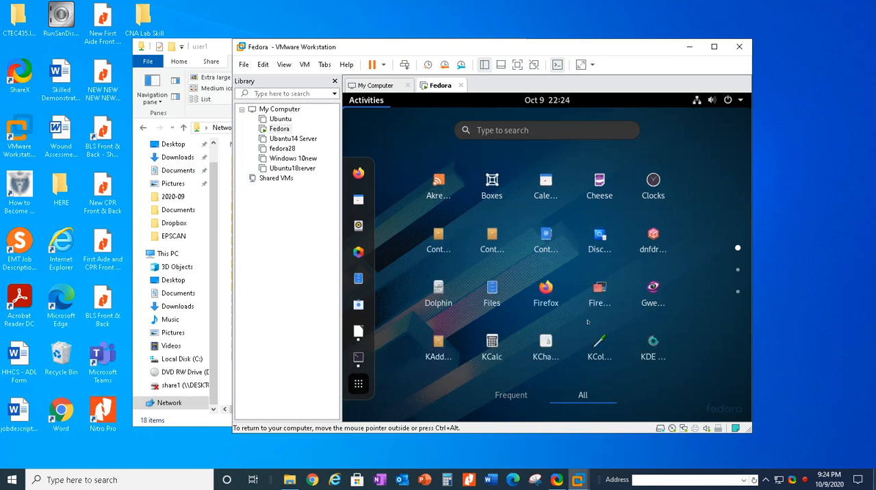
{"action": "scroll", "coordinate": [587, 321], "scroll_direction": "down", "scroll_amount": 1}
{"action": "scroll", "coordinate": [588, 322], "scroll_direction": "down", "scroll_amount": 1}
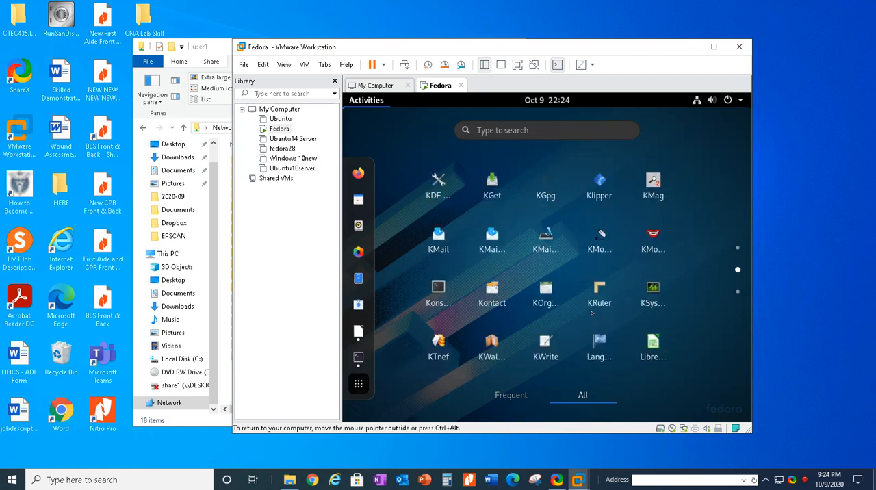
{"action": "scroll", "coordinate": [596, 313], "scroll_direction": "down", "scroll_amount": 1}
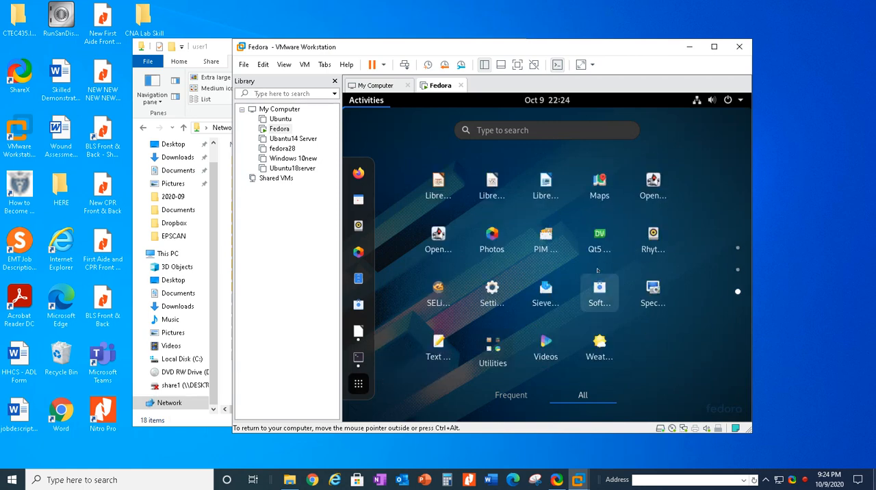
{"action": "left_click", "coordinate": [545, 194]}
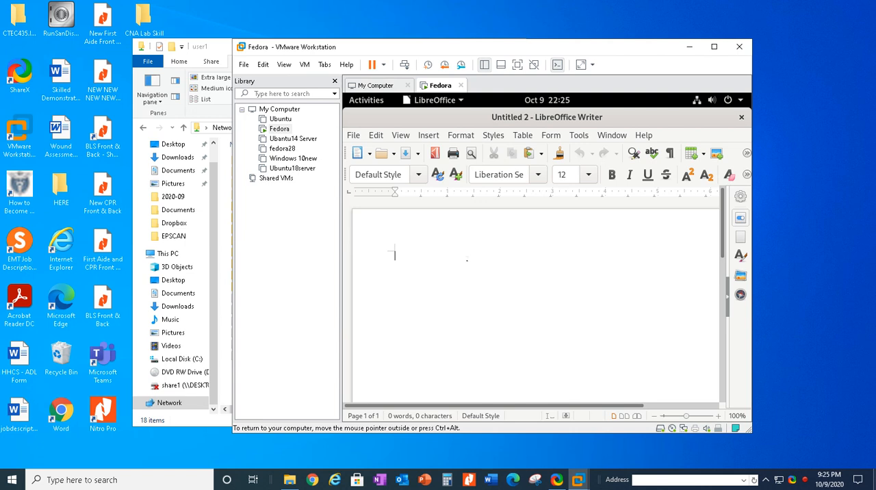
Step: Write the line "Hello Windows,were testing the Linux samba server" in the blank document
{"action": "type", "text": "Hello Wi"}
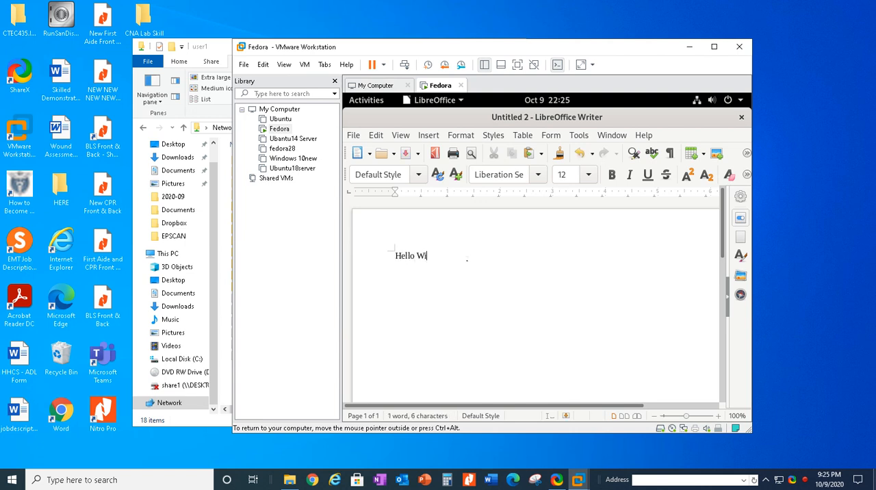
{"action": "type", "text": "ndows,were tes"}
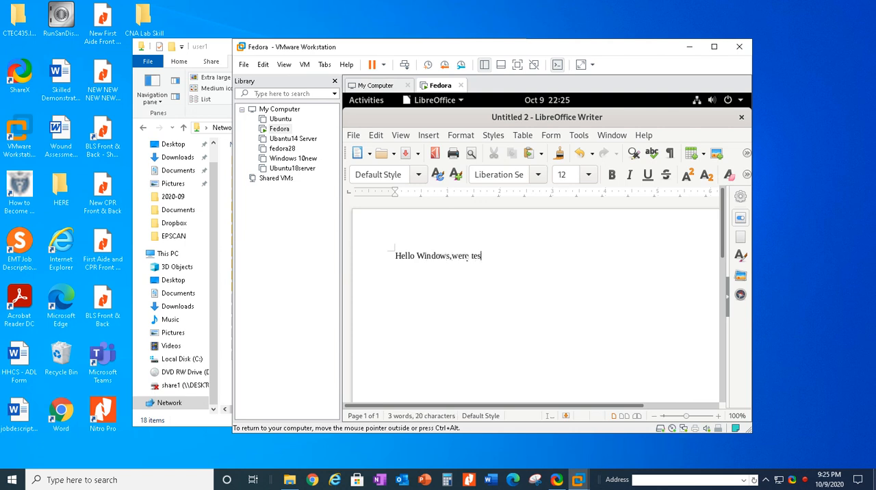
{"action": "type", "text": "ting the Linux sam"}
{"action": "key", "text": "BackSpace"}
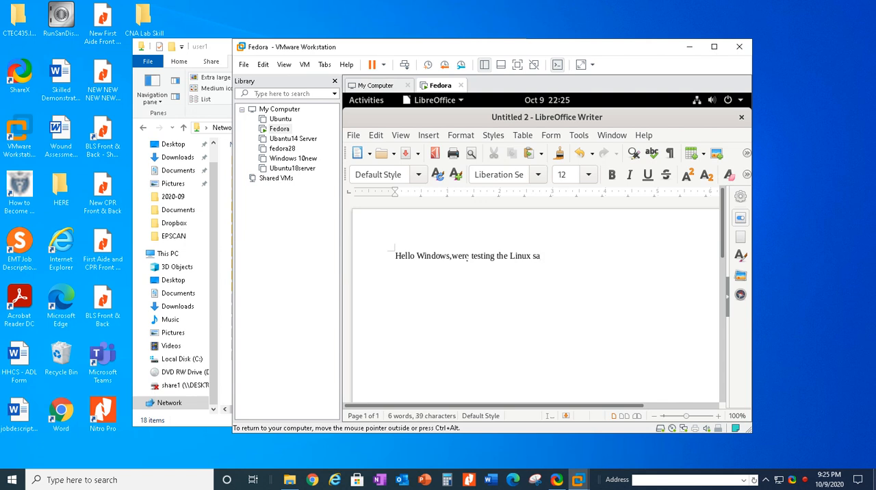
{"action": "type", "text": "mba server "}
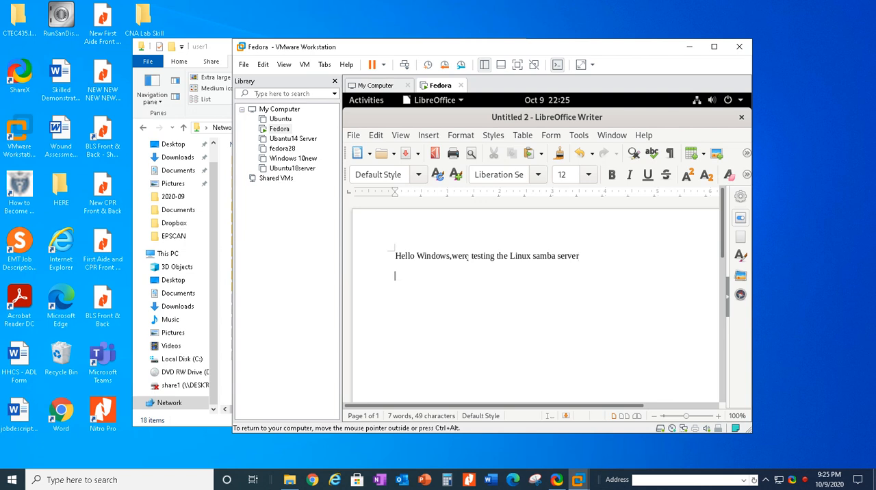
{"action": "type", "text": "-Fedora"}
Step: Add the sign-off "-Fedora" on the line below the message
{"action": "left_click", "coordinate": [429, 135]}
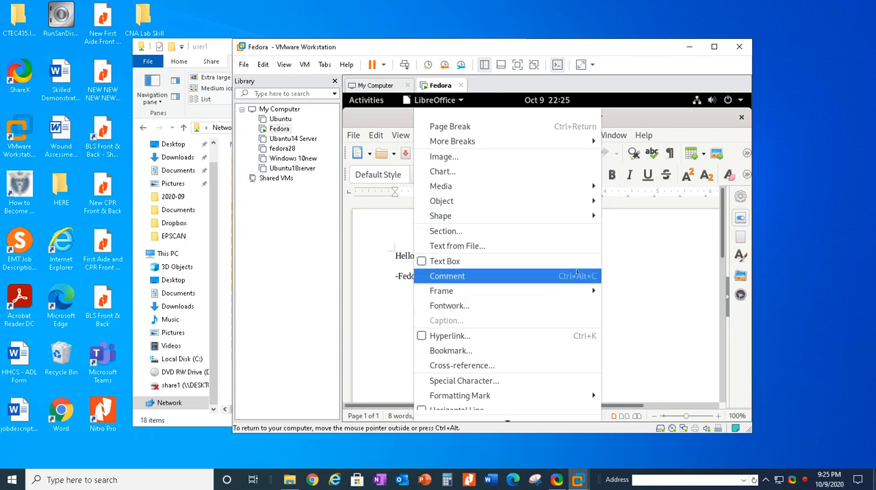
{"action": "left_click", "coordinate": [623, 293]}
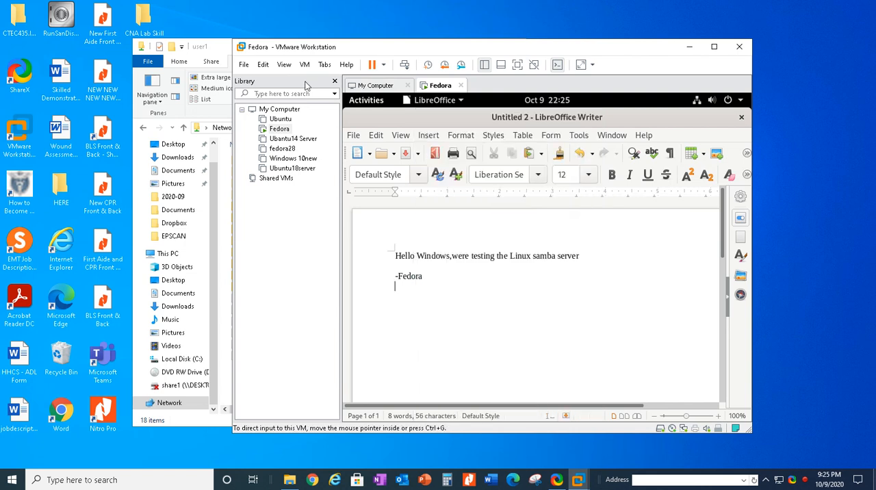
Step: Save the document as testing123.doc in user1's Documents folder, keeping the Word 97–2003 format
{"action": "left_click", "coordinate": [356, 137]}
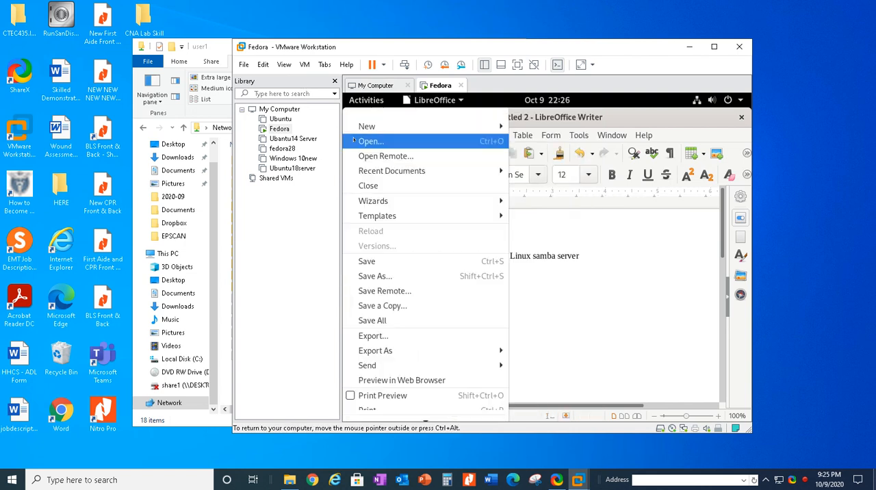
{"action": "left_click", "coordinate": [452, 276]}
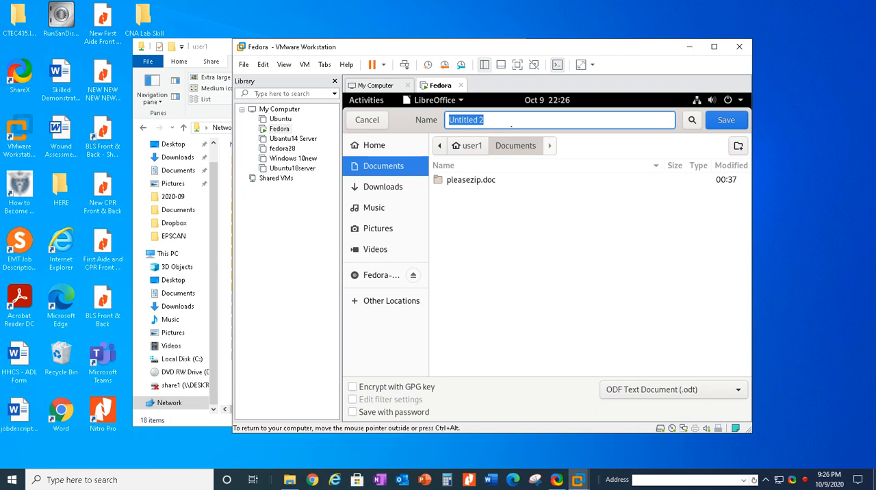
{"action": "key", "text": "BackSpace"}
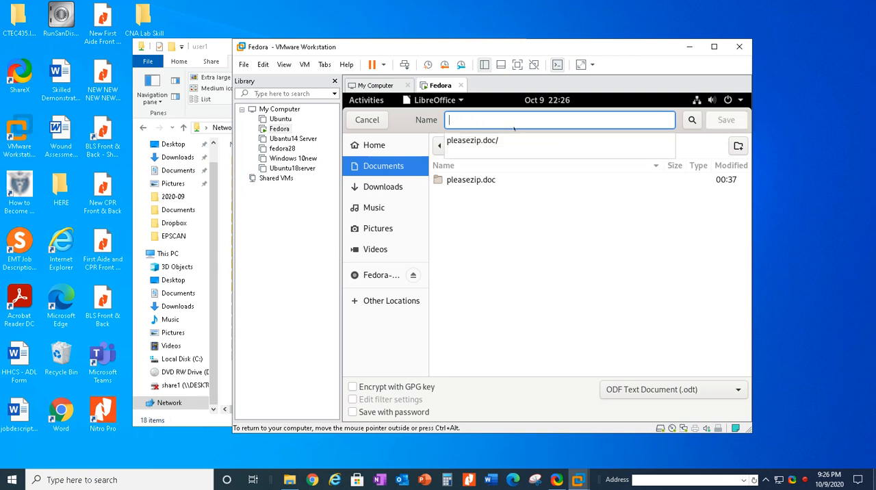
{"action": "type", "text": "tes"}
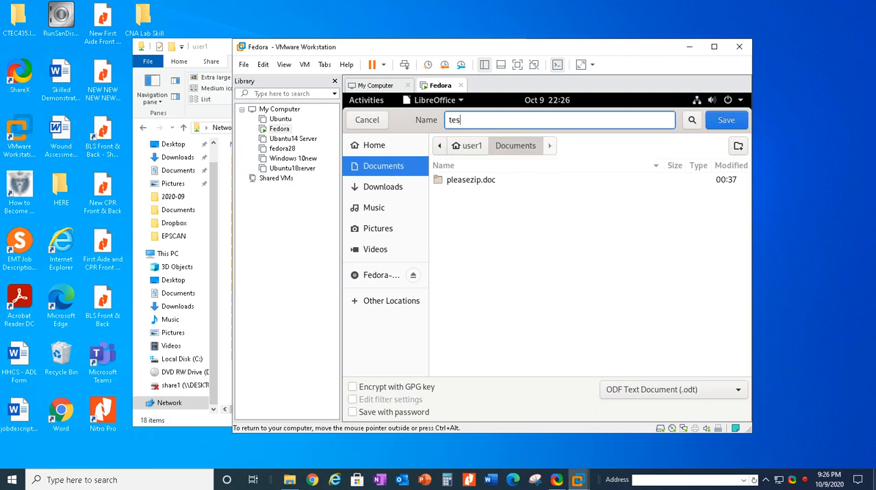
{"action": "type", "text": "ting123.doc"}
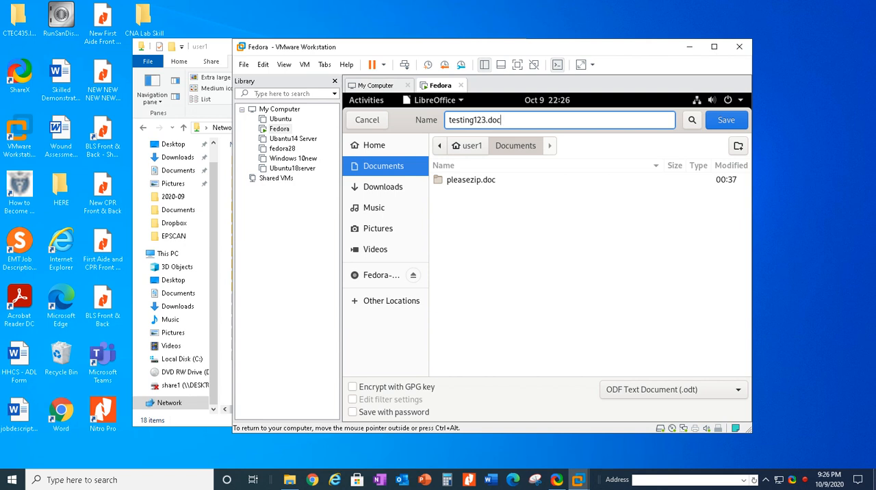
{"action": "left_click", "coordinate": [738, 122]}
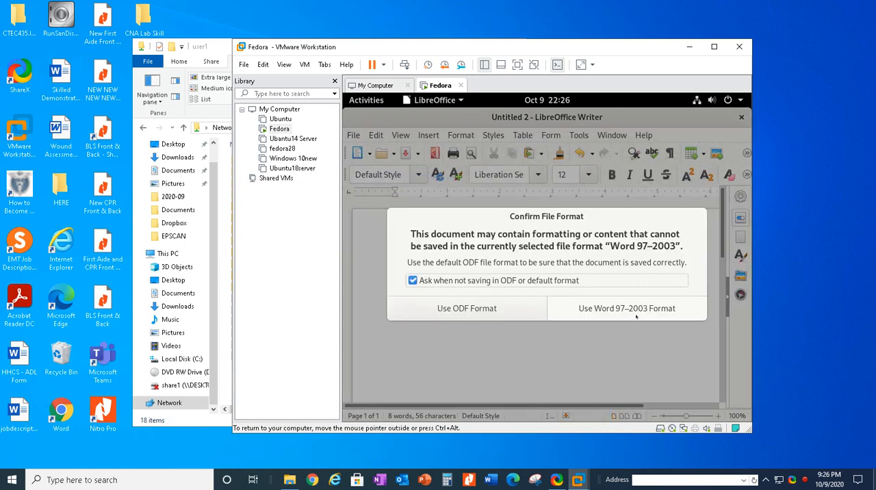
{"action": "left_click", "coordinate": [635, 311]}
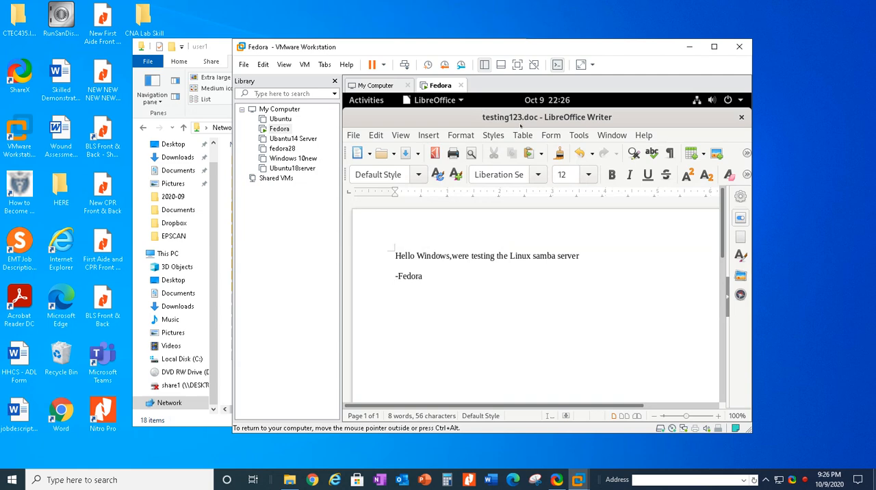
Step: Switch to File Explorer on Windows, view testing123 from the user1 share's Documents folder, and close it
{"action": "left_click", "coordinate": [217, 208]}
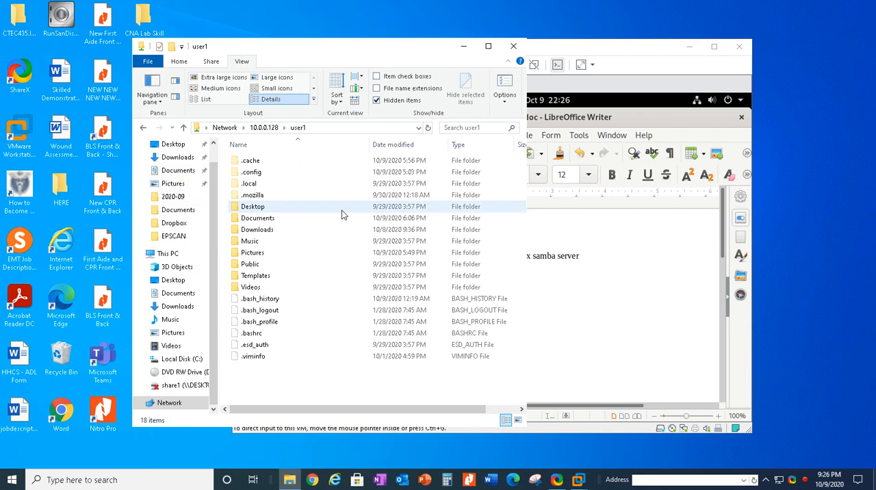
{"action": "double_click", "coordinate": [400, 219]}
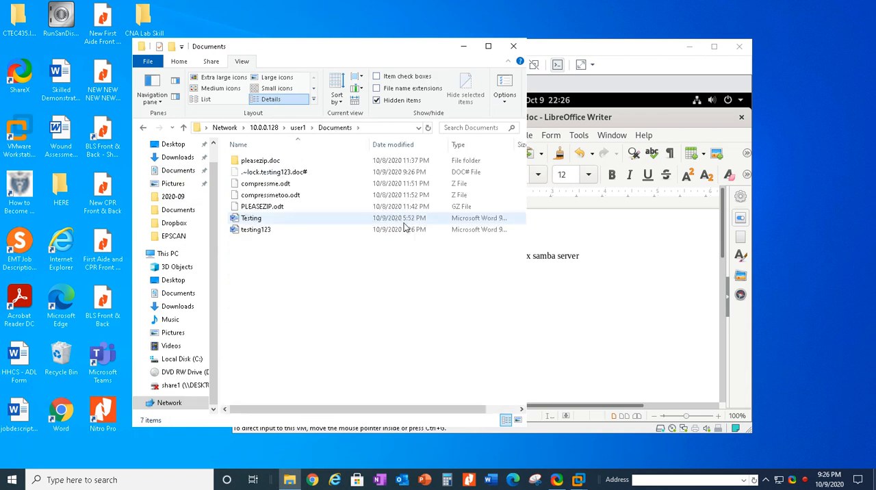
{"action": "left_click", "coordinate": [308, 235]}
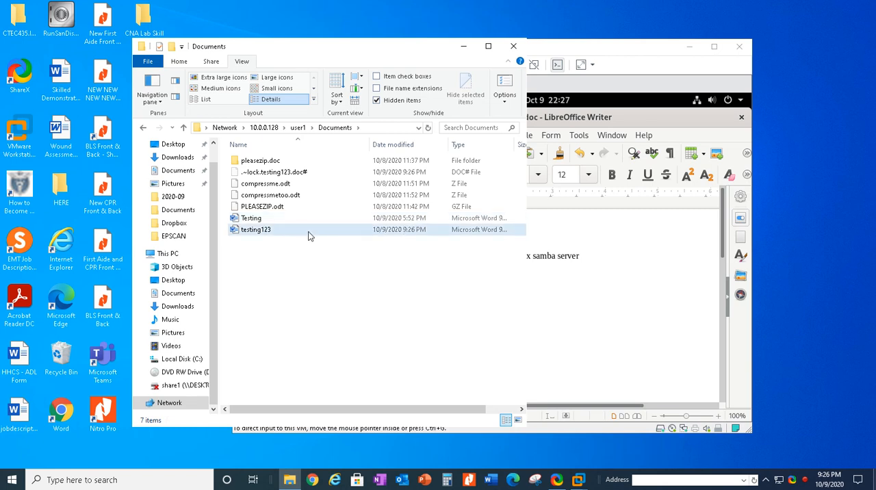
{"action": "double_click", "coordinate": [309, 236]}
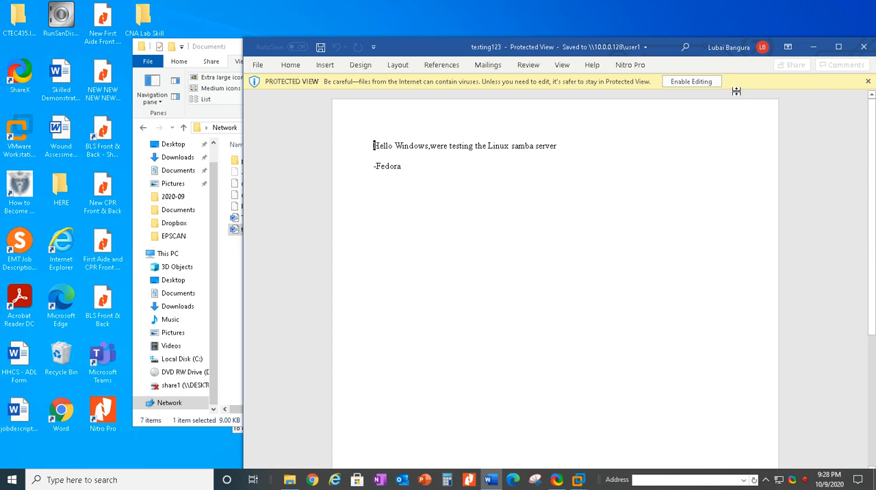
{"action": "left_click", "coordinate": [863, 46]}
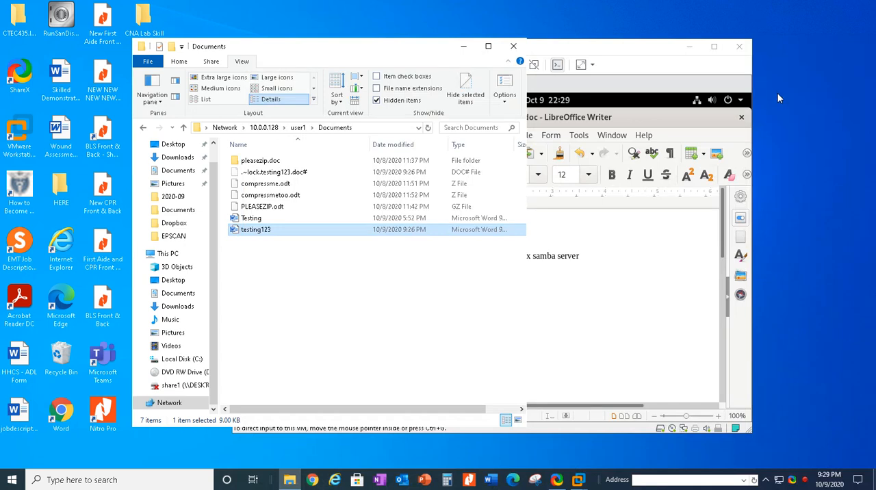
Step: Browse from the network share to the root of Local Disk (C:) on the Windows computer
{"action": "left_click", "coordinate": [176, 402]}
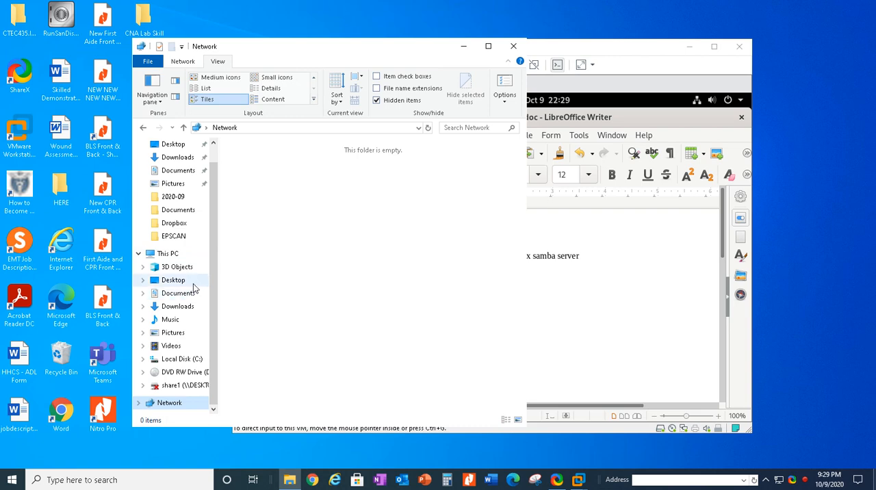
{"action": "left_click", "coordinate": [177, 144]}
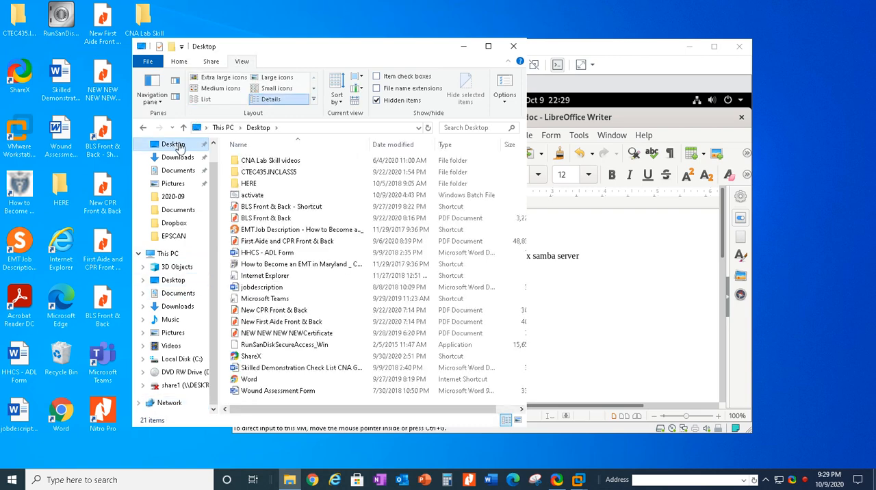
{"action": "left_click", "coordinate": [172, 254]}
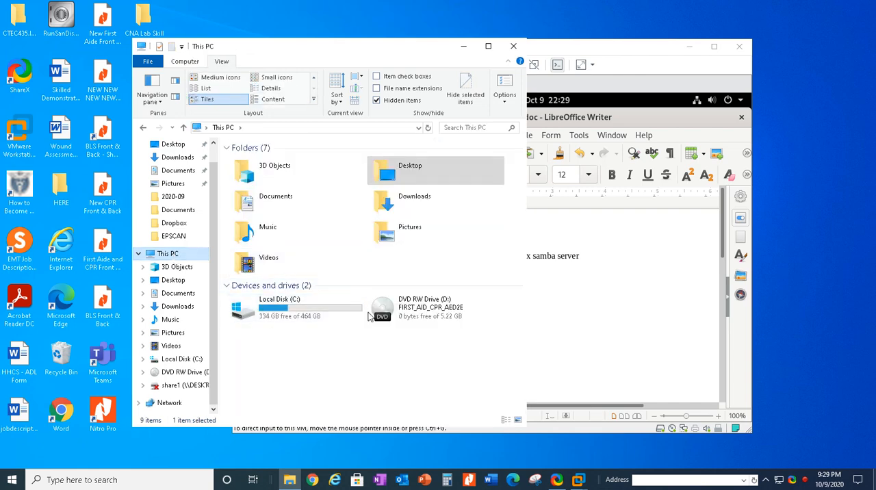
{"action": "left_click", "coordinate": [326, 310]}
{"action": "double_click", "coordinate": [325, 306]}
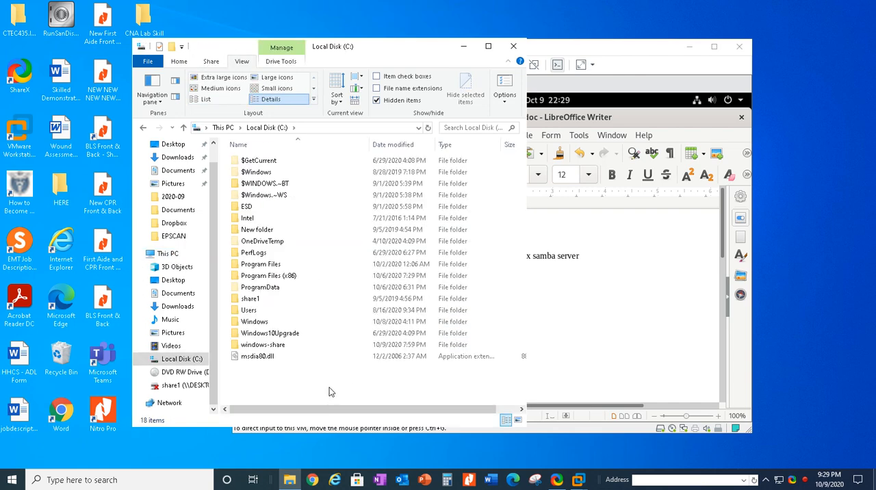
{"action": "right_click", "coordinate": [317, 376]}
{"action": "mouse_move", "coordinate": [346, 356]}
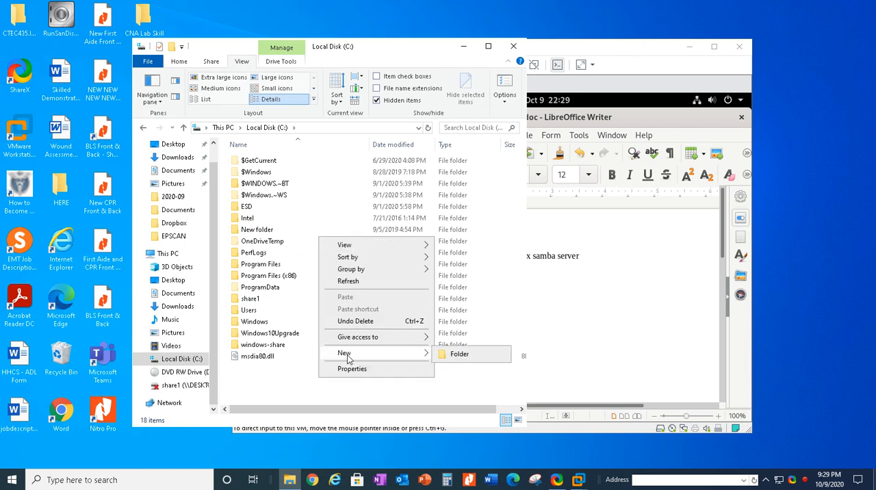
{"action": "left_click", "coordinate": [450, 356]}
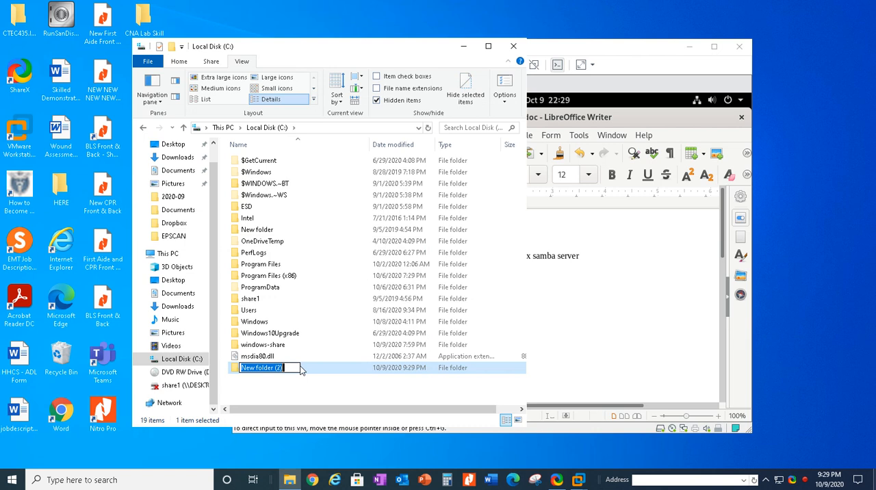
{"action": "key", "text": "BackSpace"}
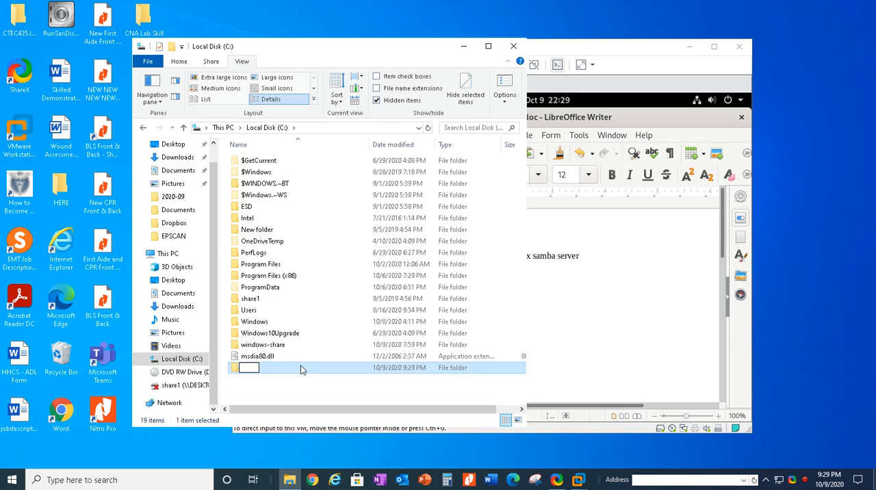
{"action": "key", "text": "Escape"}
{"action": "right_click", "coordinate": [301, 368]}
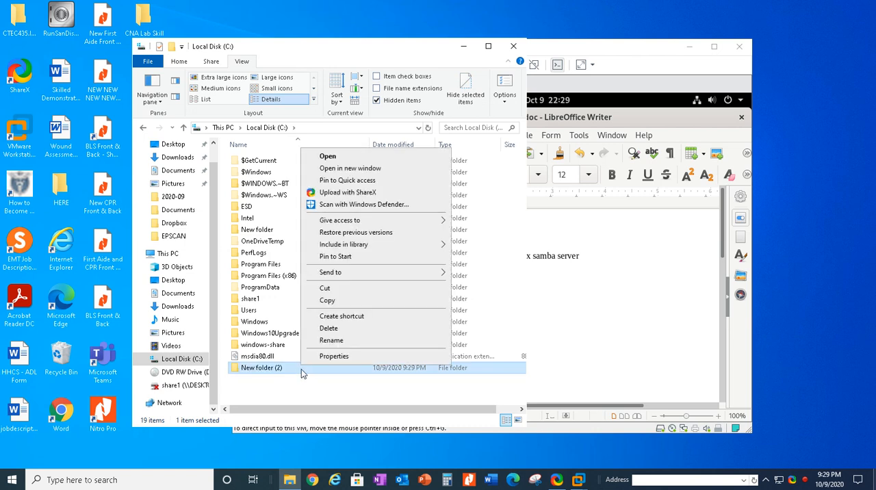
{"action": "left_click", "coordinate": [341, 329]}
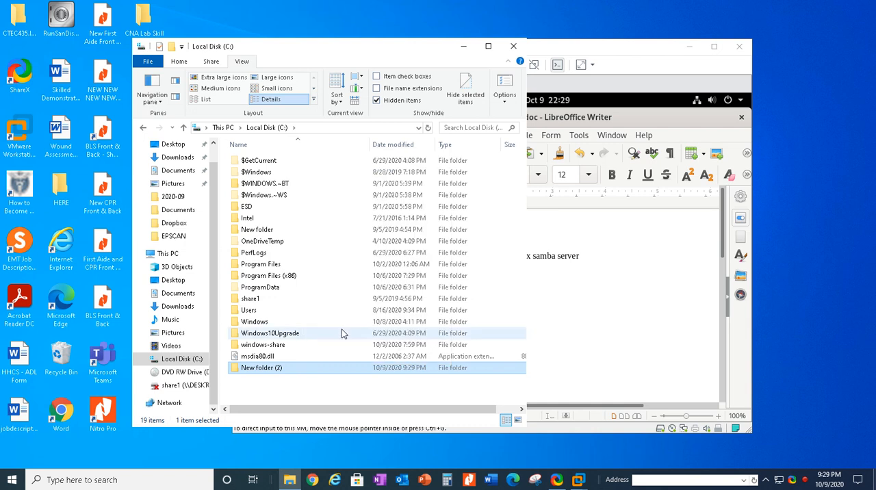
Step: Share the windows-share folder on drive C: with Everyone at the Read/Write permission level
{"action": "left_click", "coordinate": [274, 346]}
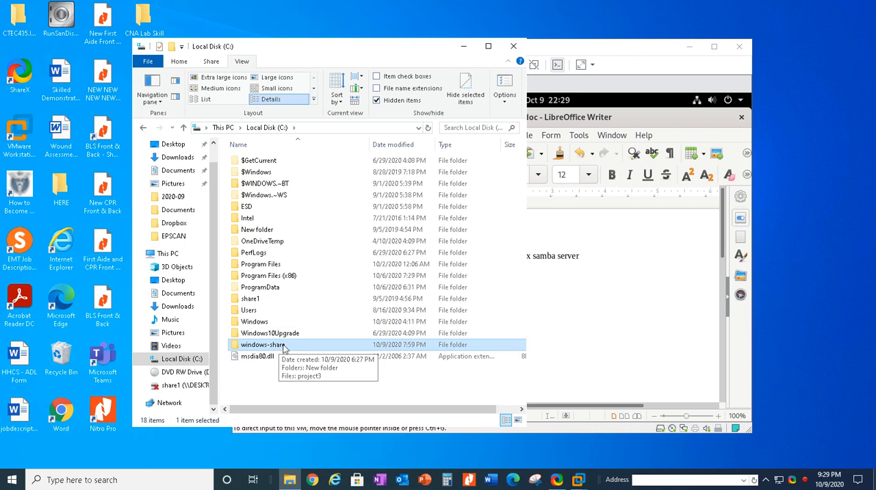
{"action": "right_click", "coordinate": [267, 350]}
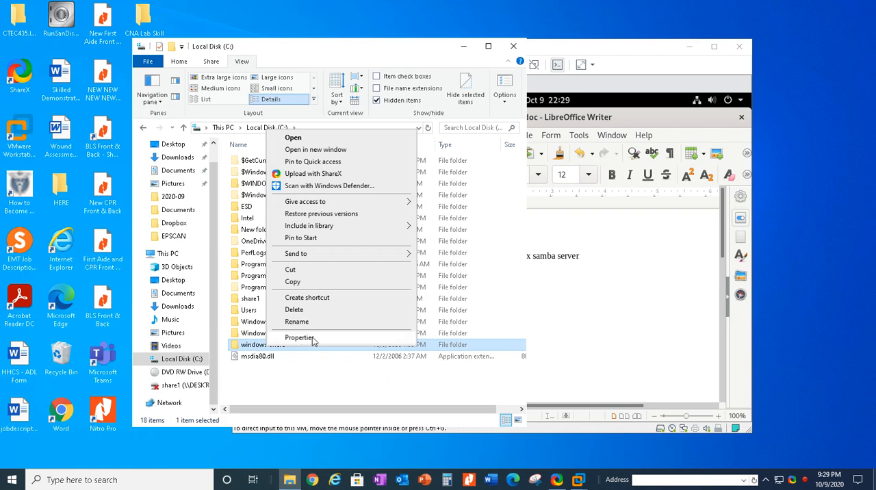
{"action": "left_click", "coordinate": [299, 338]}
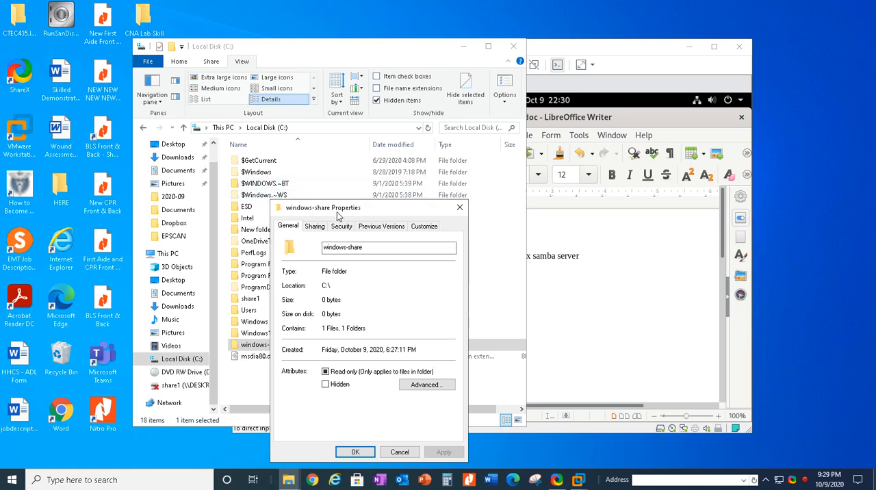
{"action": "left_click", "coordinate": [325, 226]}
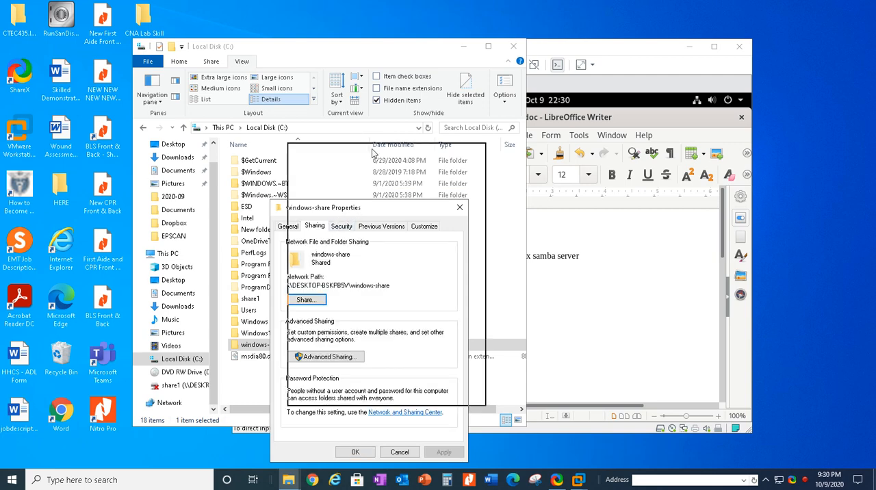
{"action": "left_click_drag", "start_coordinate": [374, 154], "coordinate": [374, 153]}
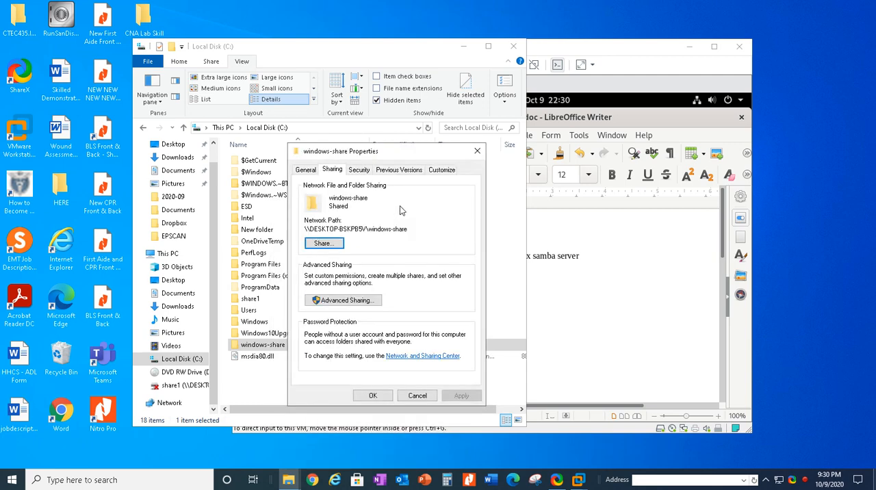
{"action": "left_click", "coordinate": [324, 244]}
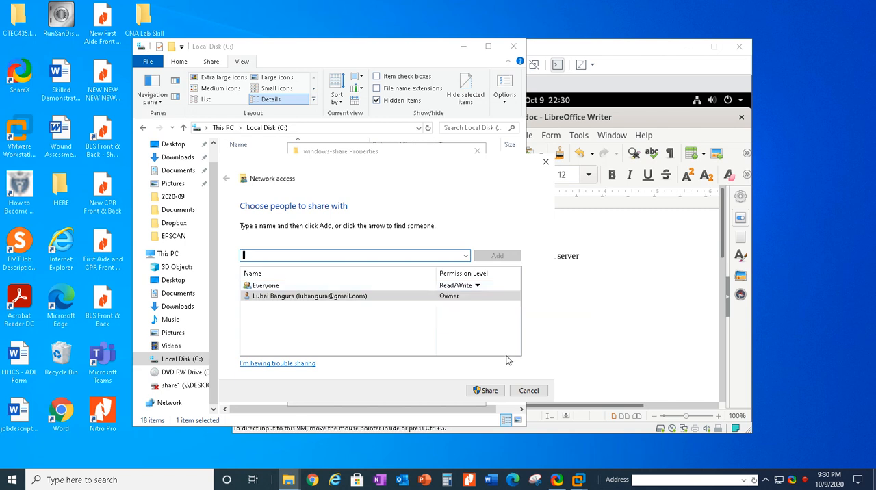
{"action": "left_click", "coordinate": [401, 287]}
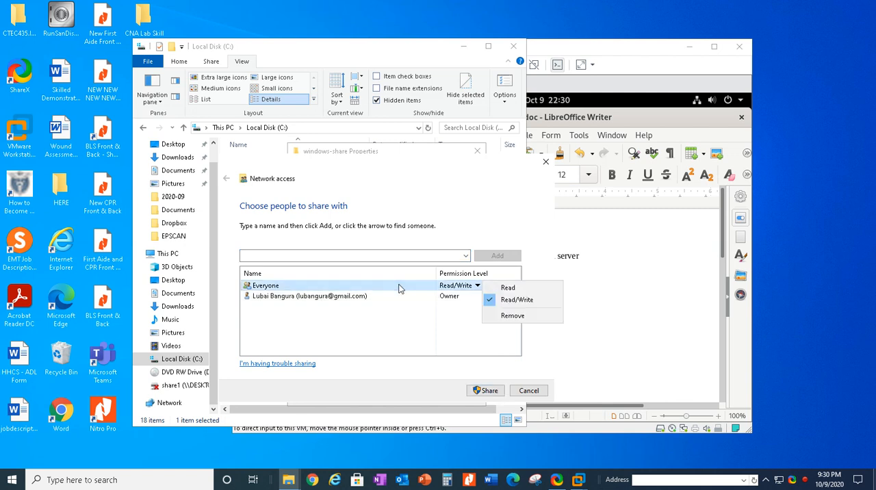
{"action": "left_click", "coordinate": [490, 392]}
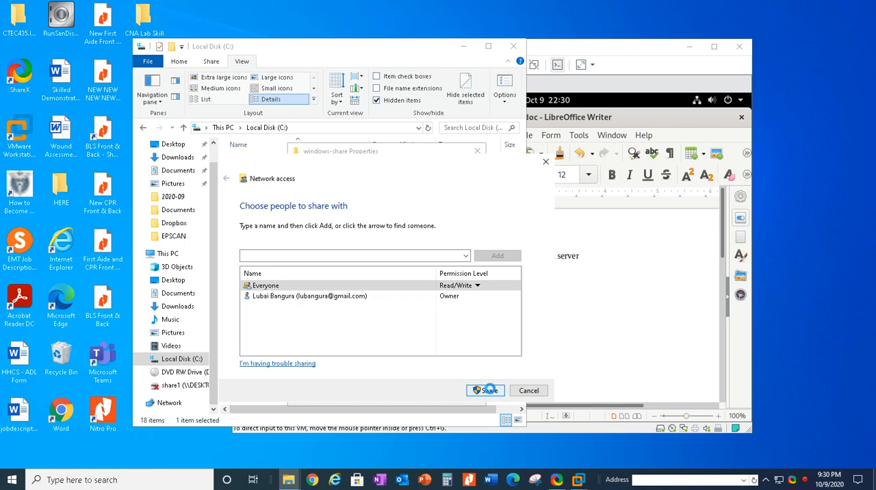
{"action": "left_click", "coordinate": [529, 391]}
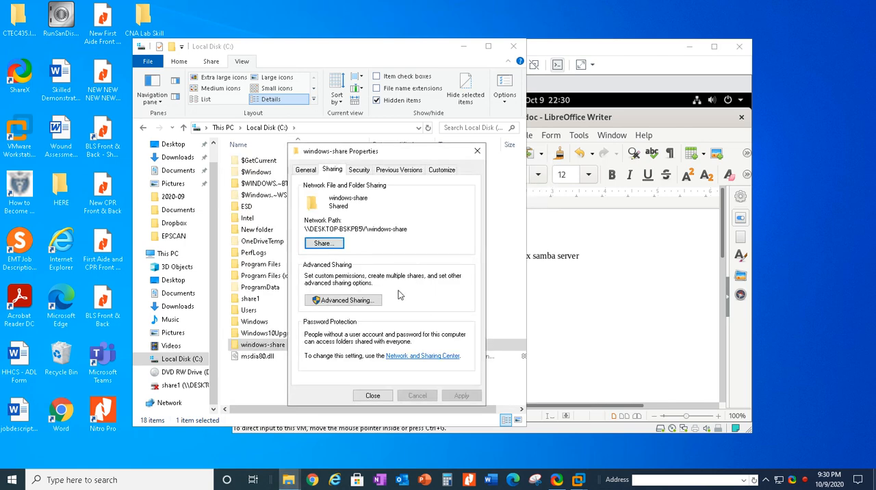
Step: Review the advanced share permissions of windows-share, look through the users and groups available to add, and close the advanced sharing settings
{"action": "left_click", "coordinate": [366, 301]}
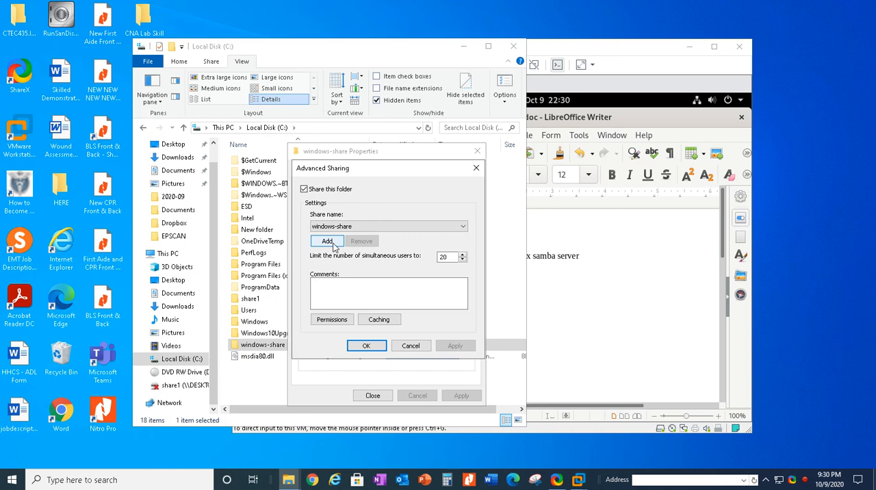
{"action": "left_click", "coordinate": [332, 320]}
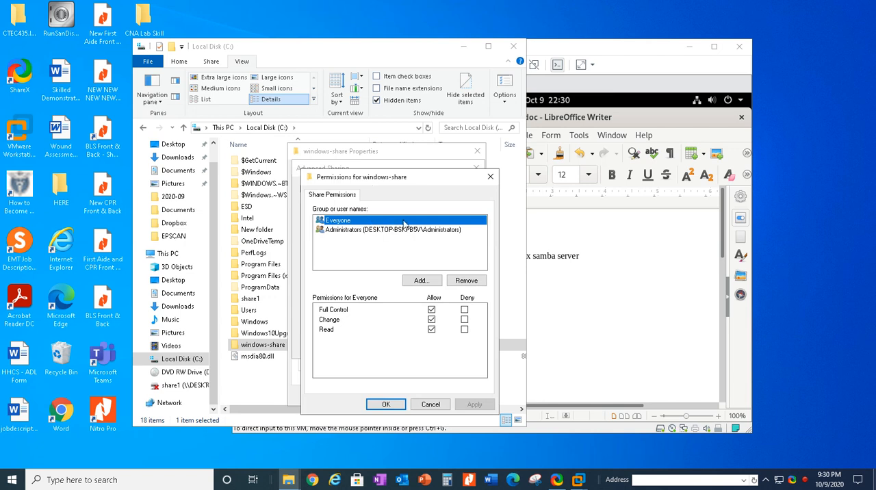
{"action": "left_click", "coordinate": [433, 285]}
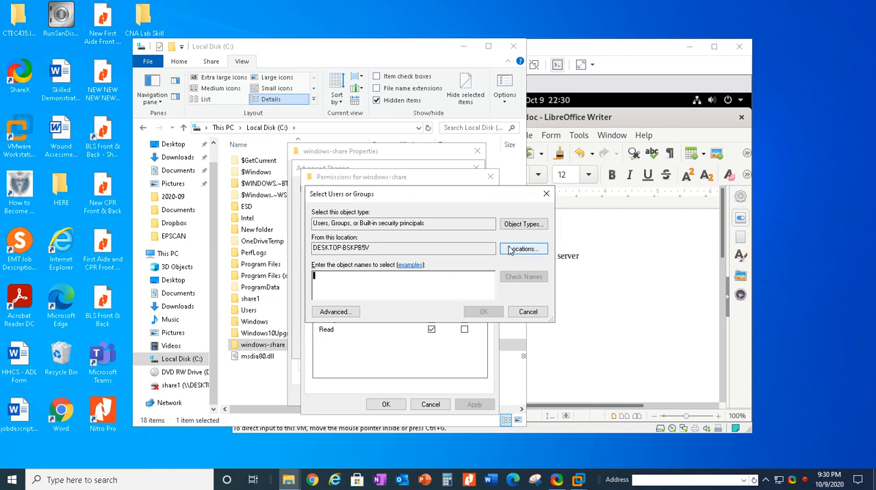
{"action": "left_click", "coordinate": [335, 312]}
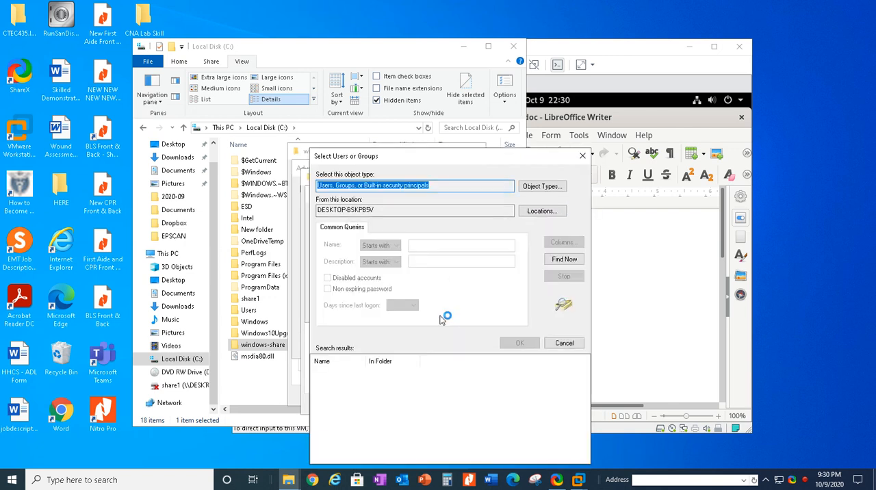
{"action": "left_click", "coordinate": [565, 259]}
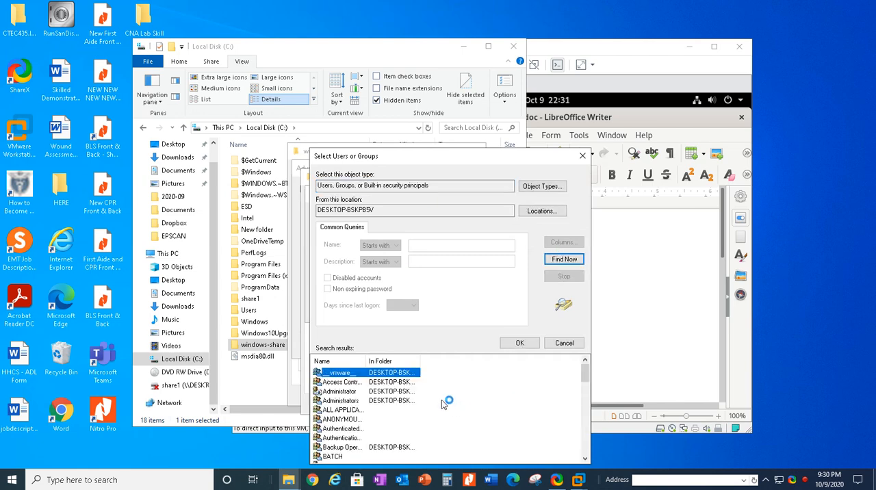
{"action": "scroll", "coordinate": [430, 397], "scroll_direction": "down", "scroll_amount": 1}
{"action": "scroll", "coordinate": [387, 408], "scroll_direction": "down", "scroll_amount": 2}
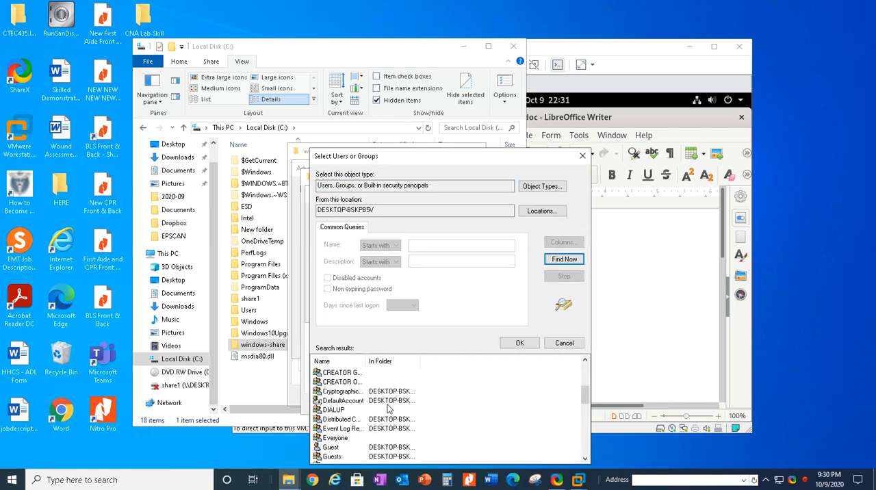
{"action": "scroll", "coordinate": [387, 409], "scroll_direction": "down", "scroll_amount": 2}
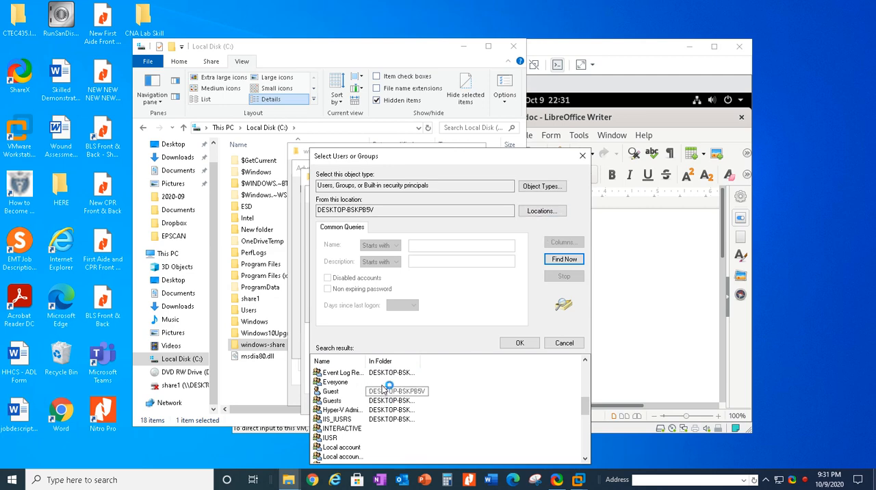
{"action": "left_click", "coordinate": [583, 155]}
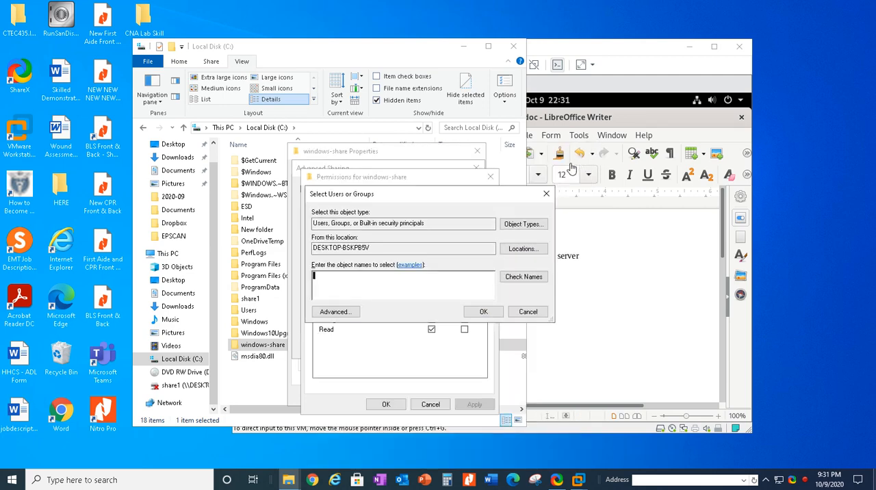
{"action": "left_click", "coordinate": [547, 191]}
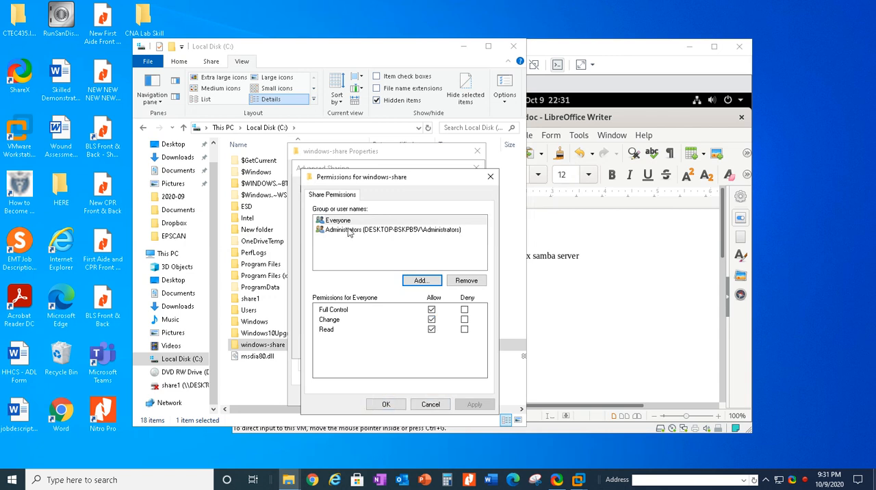
{"action": "left_click", "coordinate": [388, 405]}
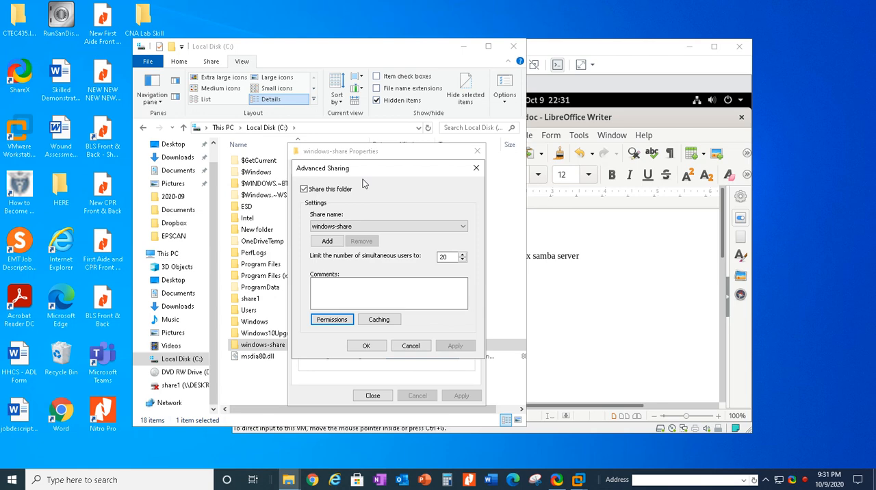
{"action": "left_click", "coordinate": [476, 170]}
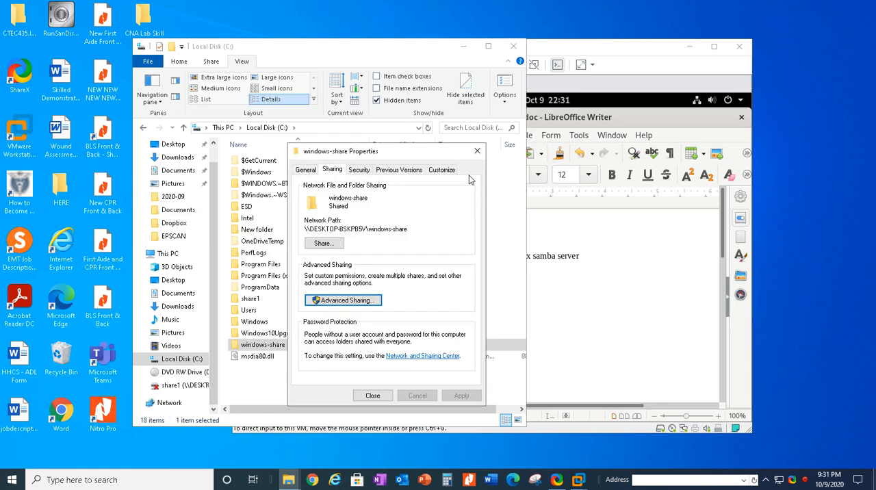
Step: Review the security permissions of windows-share, find Everyone among the users and groups available to add, and close the folder's properties
{"action": "left_click", "coordinate": [361, 171]}
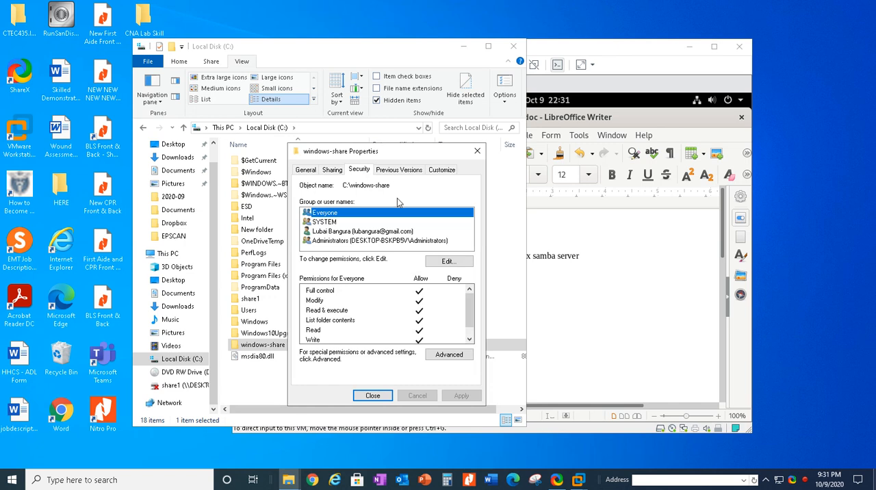
{"action": "left_click", "coordinate": [452, 266]}
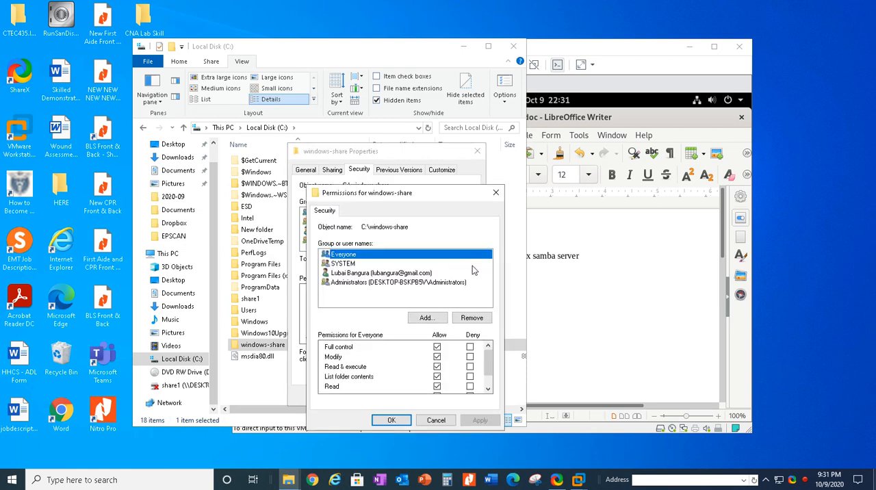
{"action": "left_click", "coordinate": [428, 319]}
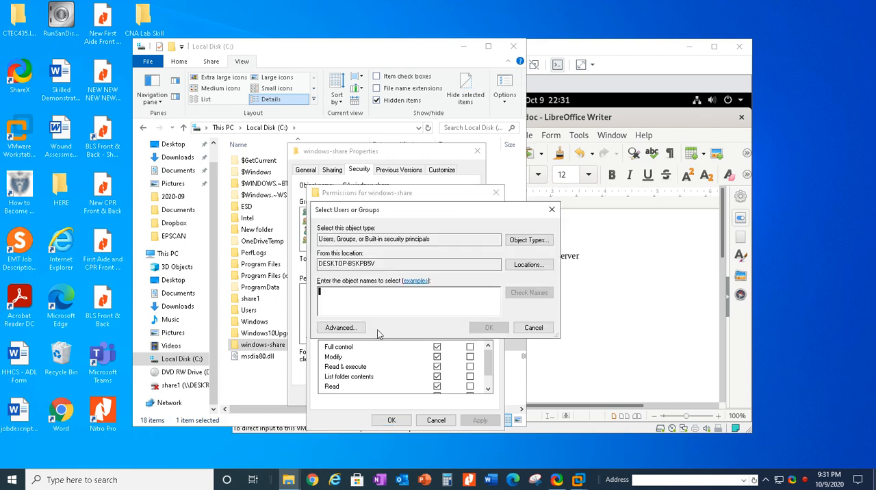
{"action": "left_click", "coordinate": [341, 328]}
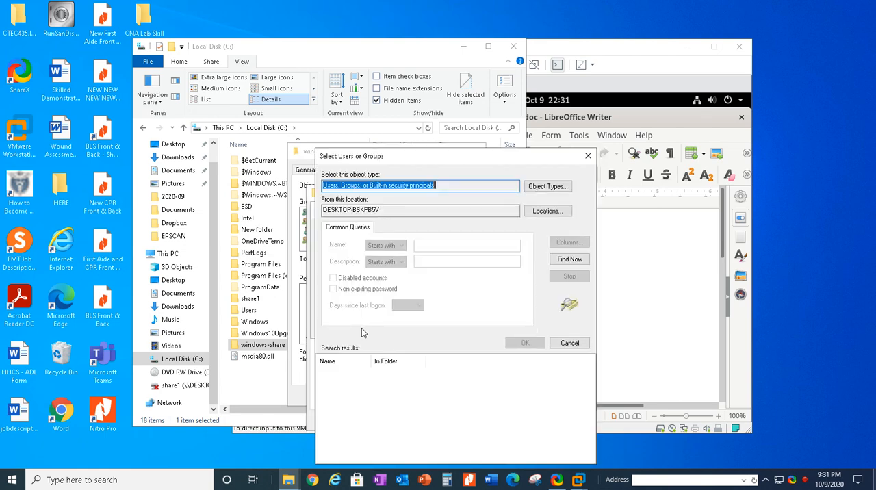
{"action": "left_click", "coordinate": [567, 262]}
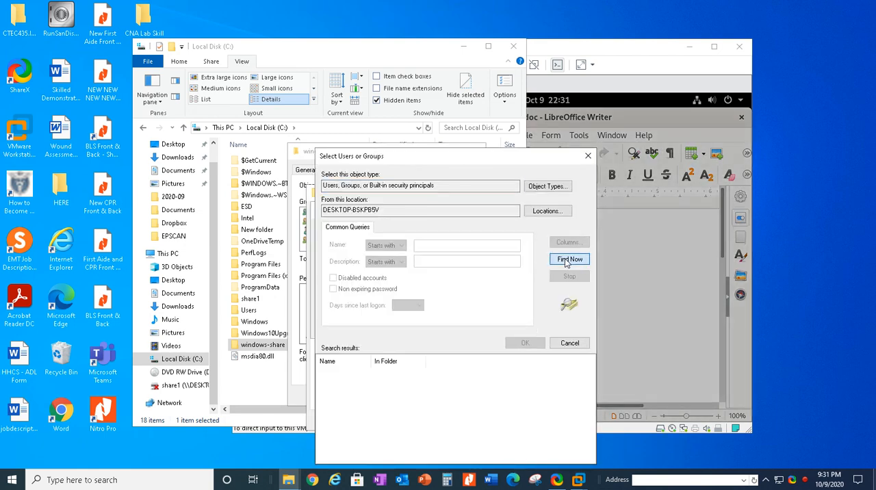
{"action": "scroll", "coordinate": [378, 406], "scroll_direction": "down", "scroll_amount": 3}
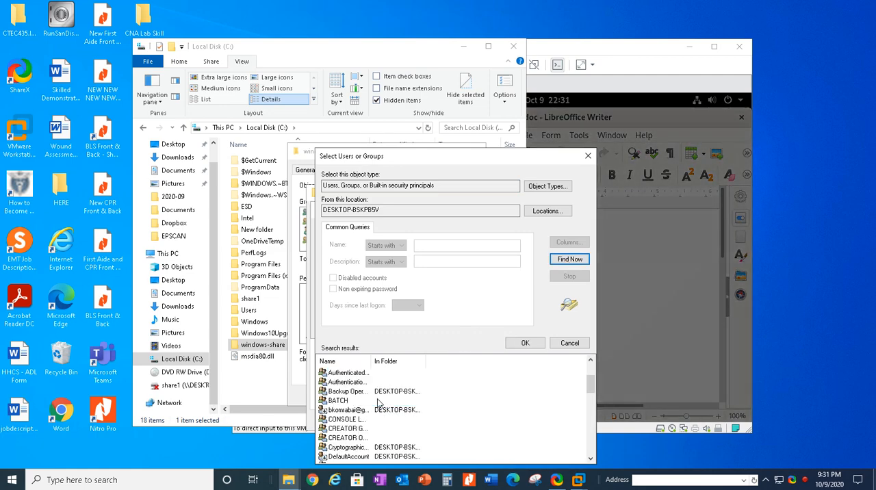
{"action": "scroll", "coordinate": [379, 406], "scroll_direction": "down", "scroll_amount": 1}
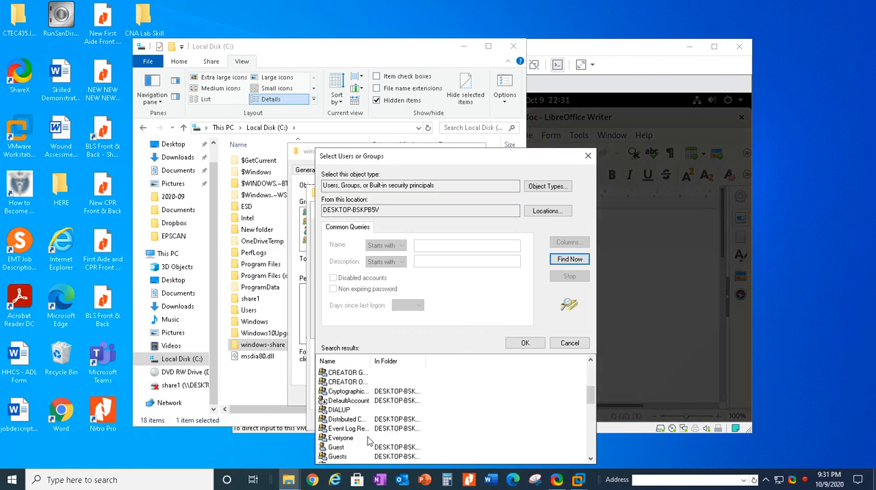
{"action": "left_click", "coordinate": [364, 438]}
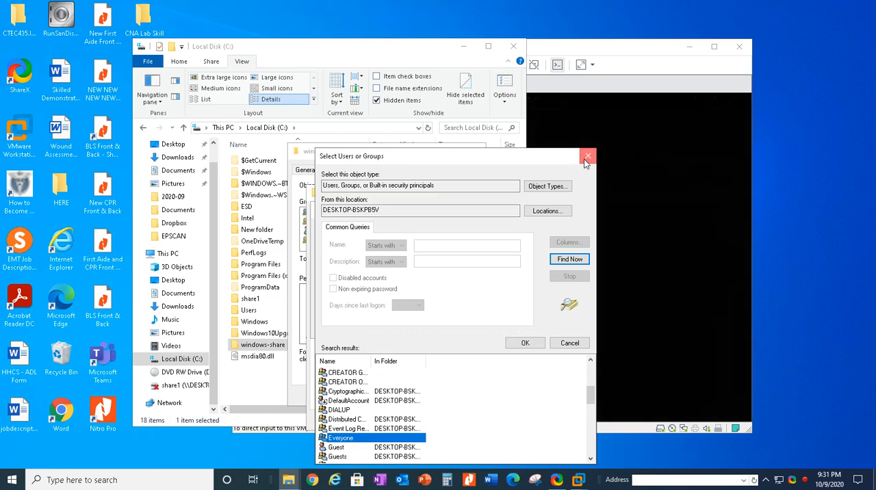
{"action": "left_click", "coordinate": [587, 158]}
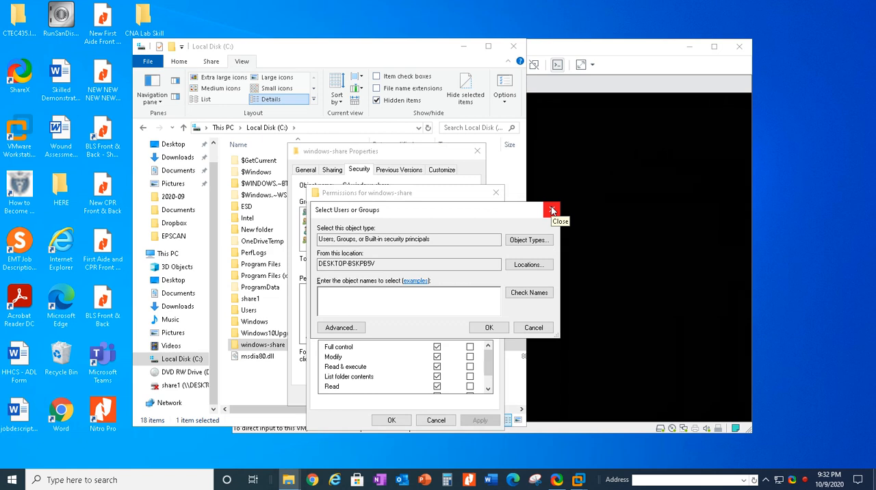
{"action": "left_click", "coordinate": [552, 209]}
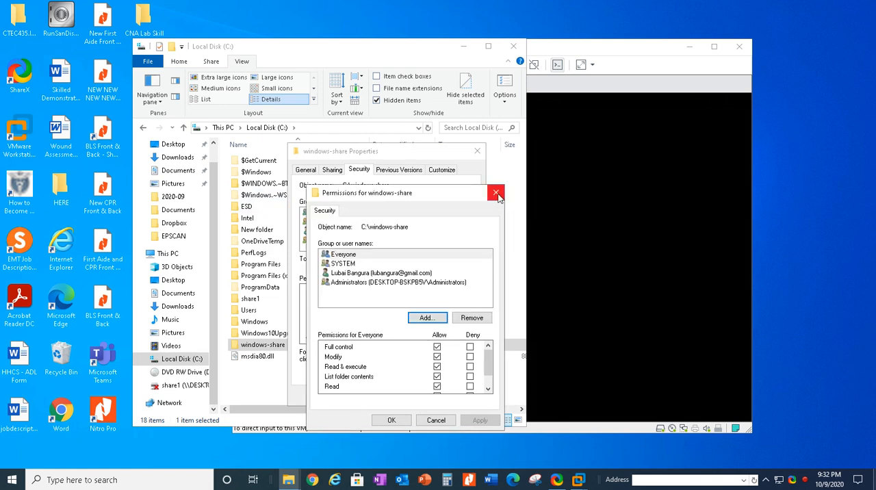
{"action": "left_click", "coordinate": [497, 195]}
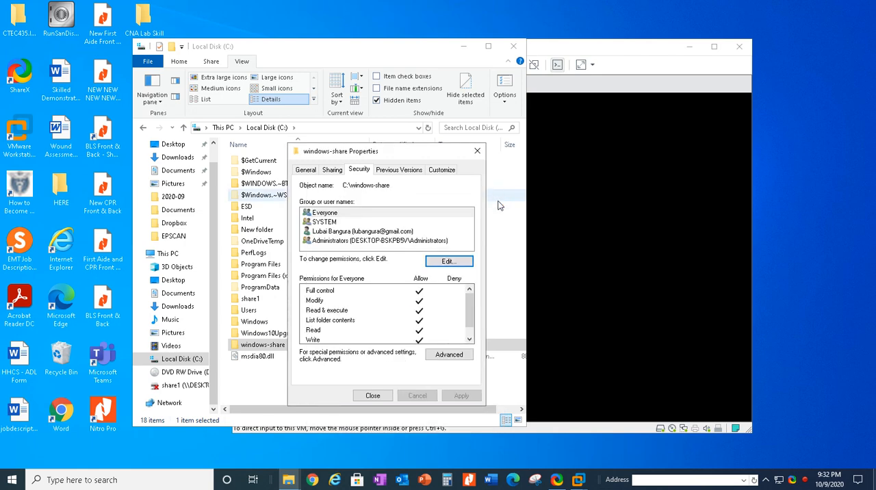
{"action": "left_click", "coordinate": [477, 152]}
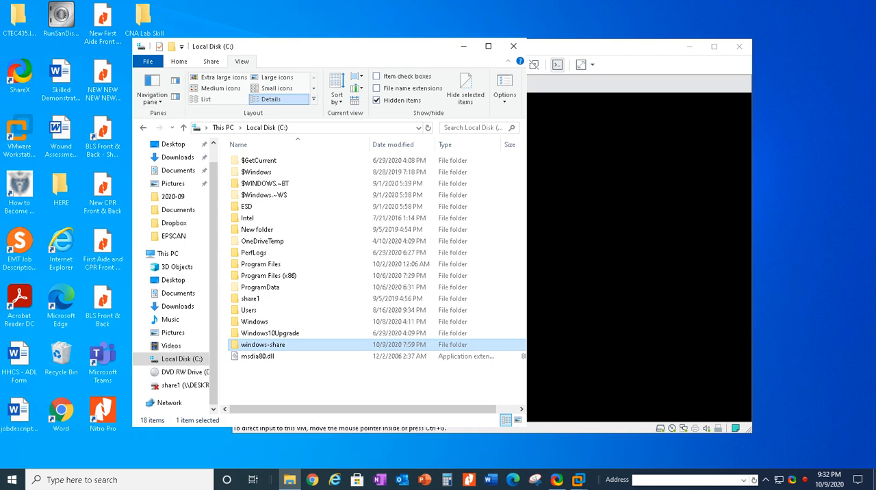
Step: Open the Windows advanced sharing settings and examine network discovery and file and printer sharing for the Guest or Public profile
{"action": "right_click", "coordinate": [783, 482]}
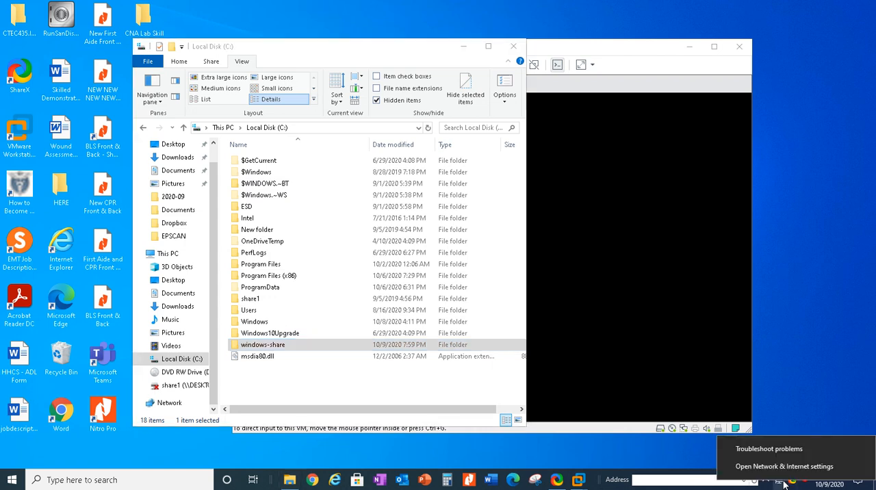
{"action": "left_click", "coordinate": [785, 467]}
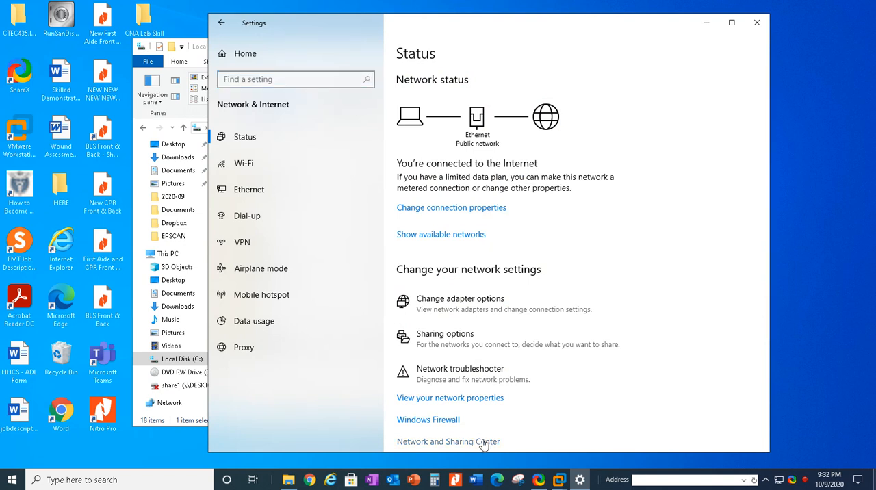
{"action": "left_click", "coordinate": [484, 442]}
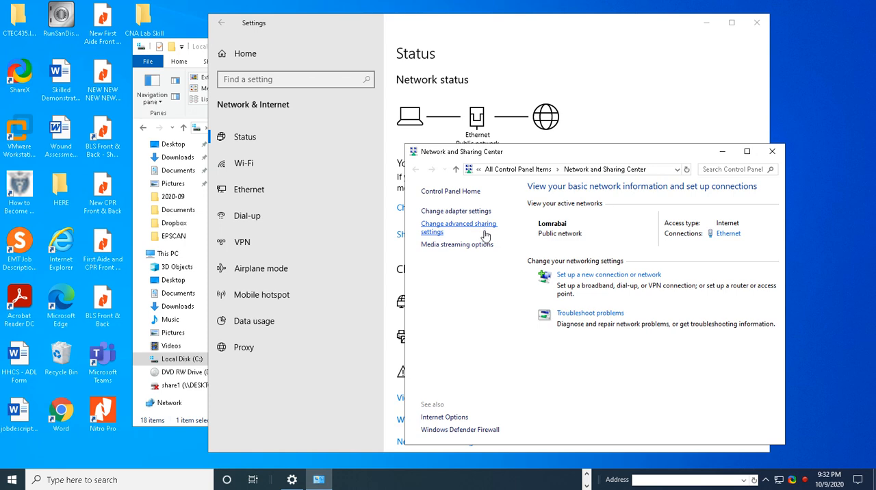
{"action": "left_click", "coordinate": [465, 231]}
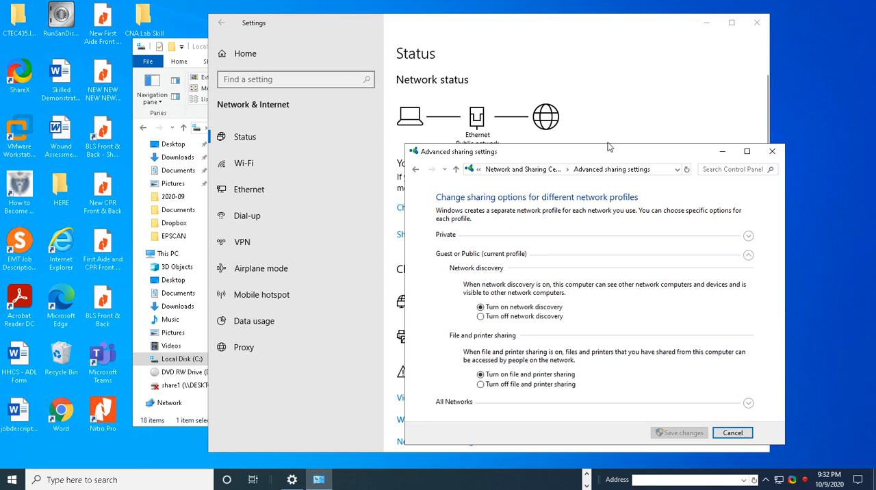
{"action": "left_click_drag", "start_coordinate": [634, 151], "coordinate": [597, 117]}
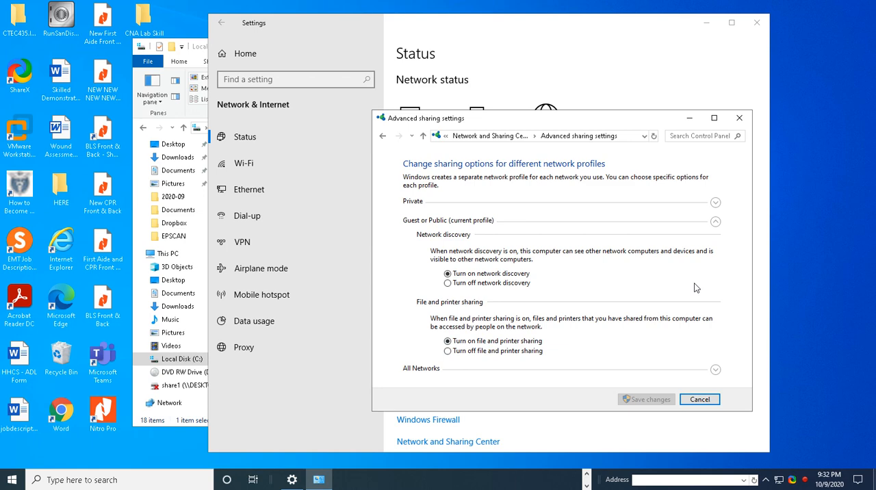
Step: Examine the All Networks options for public folder, encryption and password protected sharing, leave without saving, and close Settings
{"action": "left_click", "coordinate": [716, 370]}
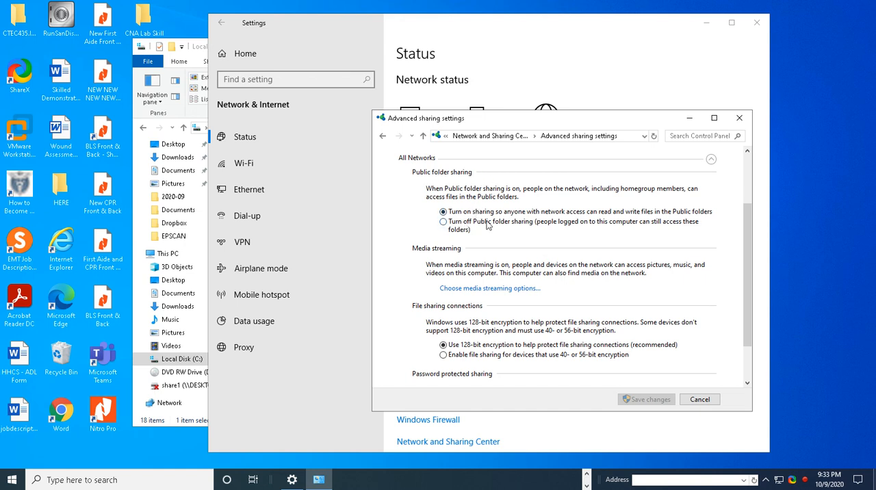
{"action": "scroll", "coordinate": [543, 272], "scroll_direction": "down", "scroll_amount": 2}
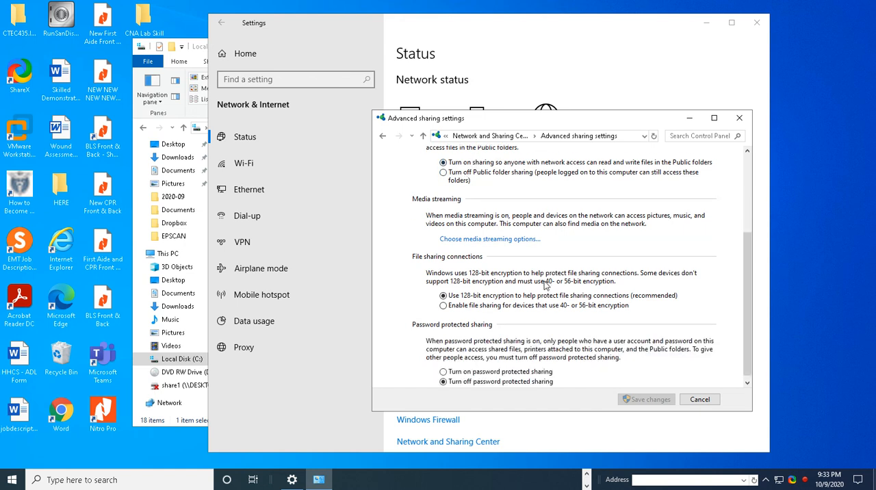
{"action": "scroll", "coordinate": [546, 286], "scroll_direction": "down", "scroll_amount": 1}
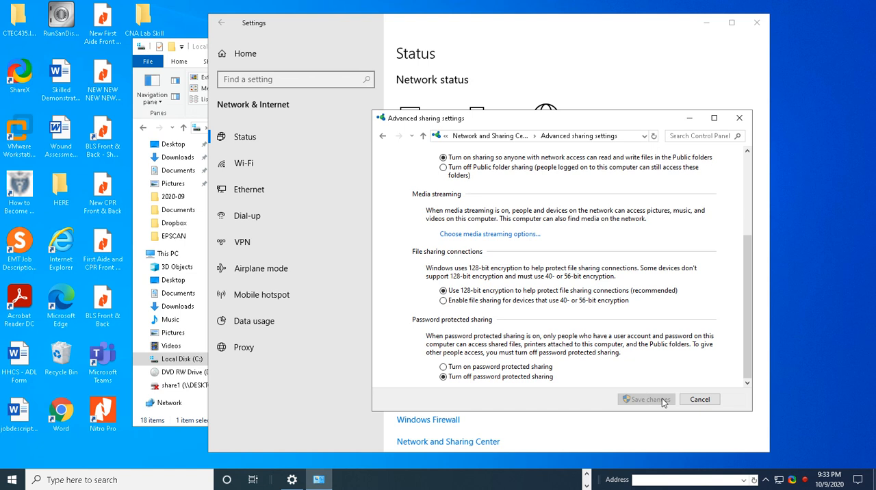
{"action": "left_click", "coordinate": [700, 400]}
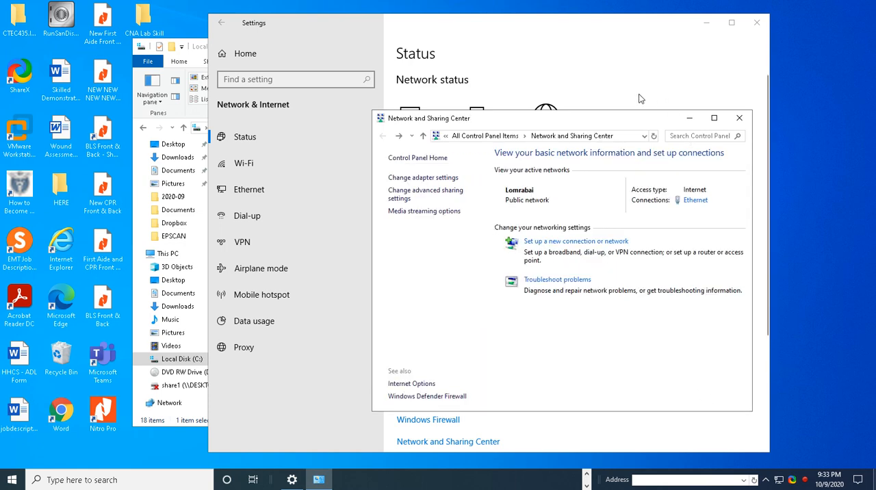
{"action": "left_click", "coordinate": [760, 25]}
{"action": "left_click", "coordinate": [758, 24]}
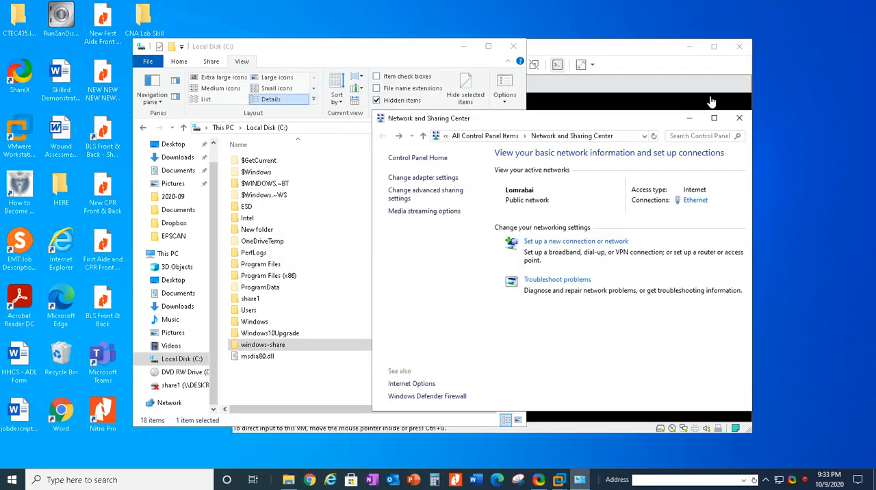
Step: Switch to the Fedora virtual machine and unlock its session with the account password
{"action": "left_click", "coordinate": [605, 106]}
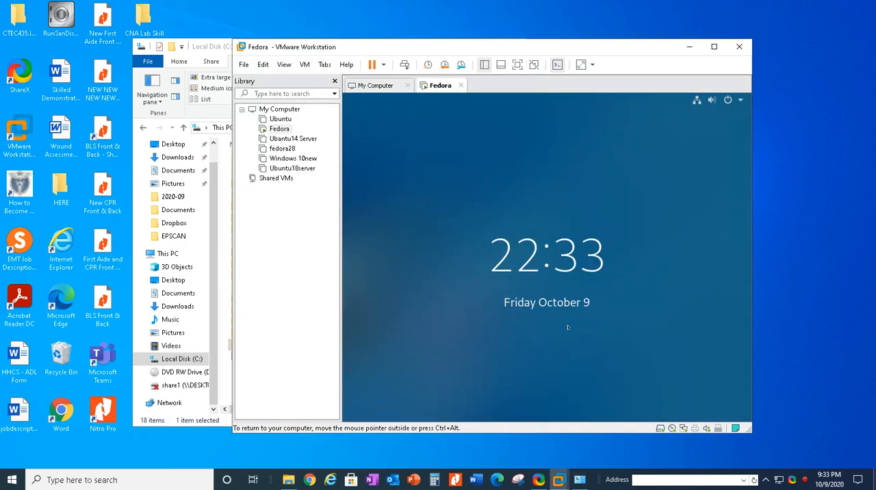
{"action": "left_click", "coordinate": [573, 282]}
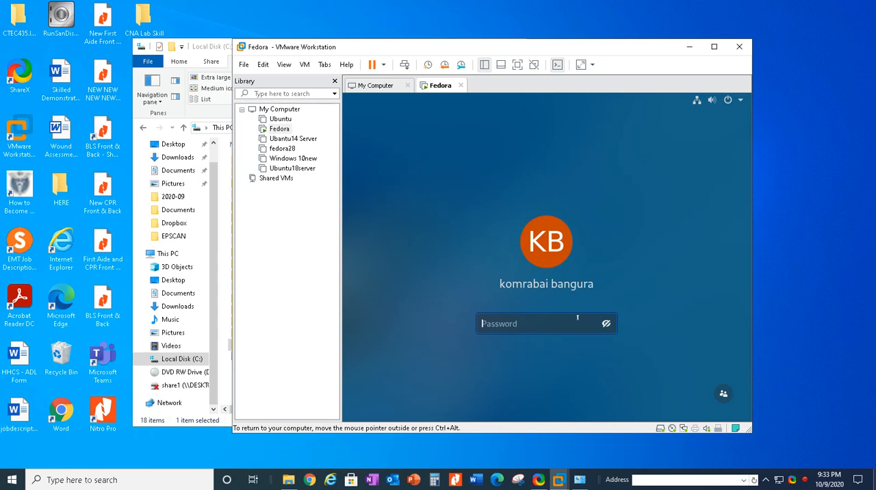
{"action": "type", "text": "••"}
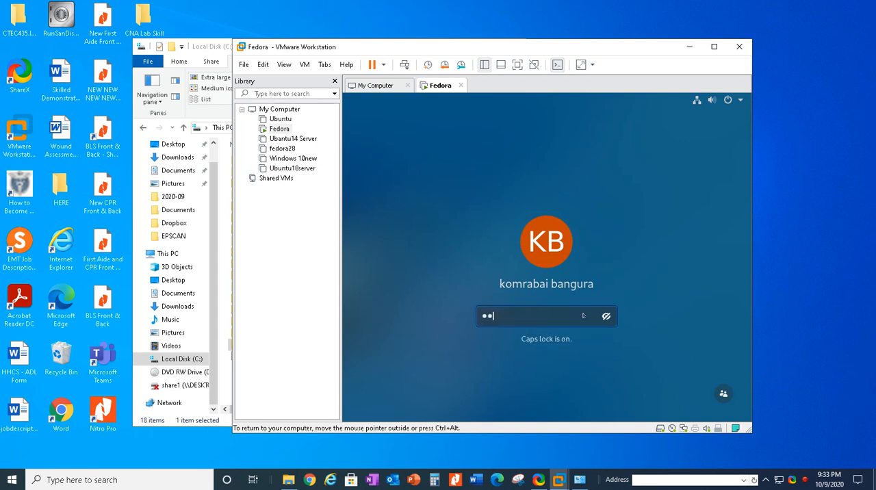
{"action": "type", "text": "••••"}
{"action": "key", "text": "Caps_Lock"}
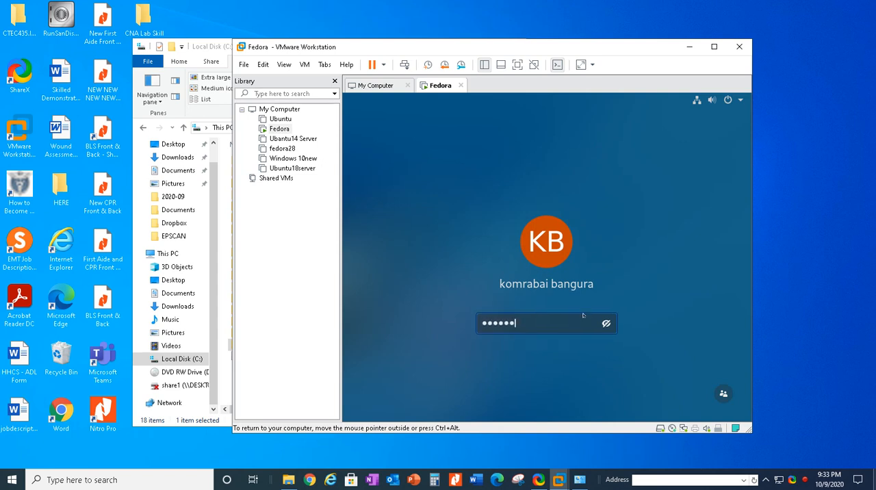
{"action": "type", "text": "•••••"}
{"action": "key", "text": "Return"}
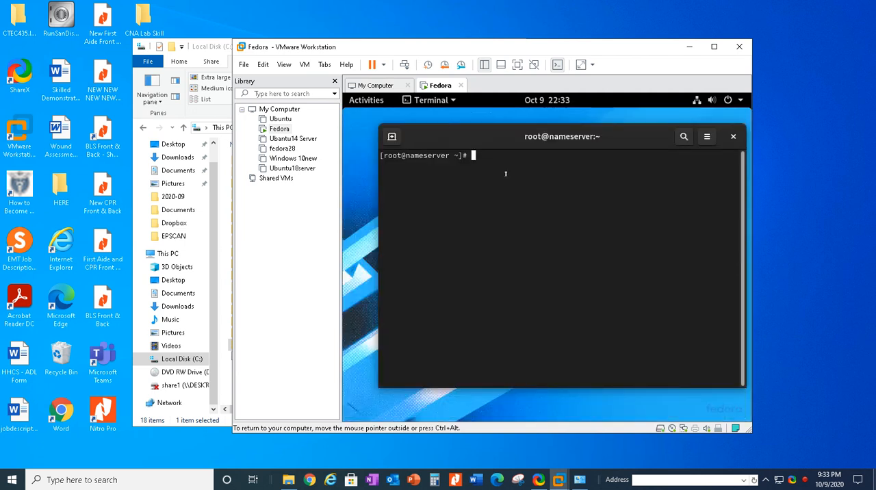
Step: Install the samba-client and cifs-utils packages with yum in the Fedora terminal
{"action": "type", "text": "yum install samba-c"}
{"action": "type", "text": "li"}
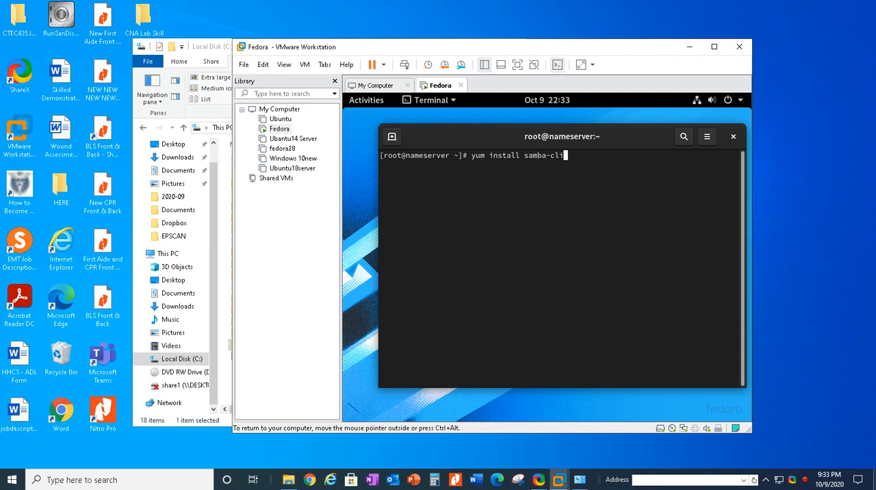
{"action": "type", "text": "ent cifs-utils"}
{"action": "key", "text": "Return"}
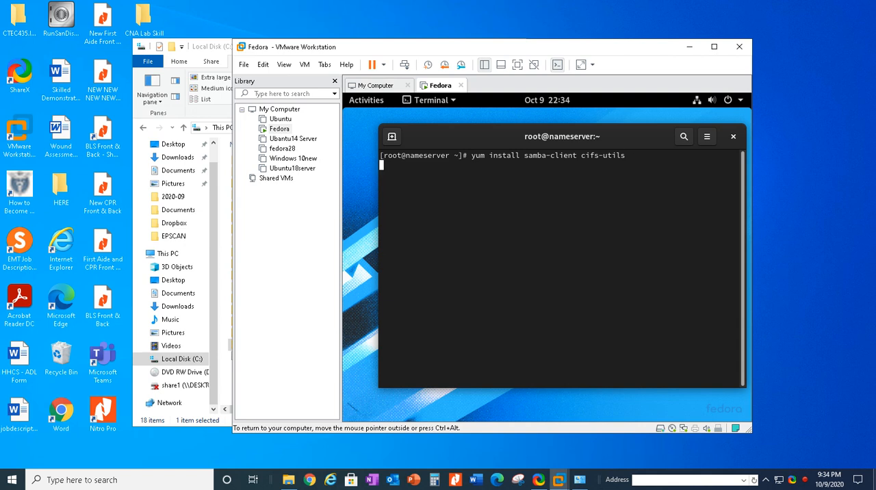
Step: Close the Network and Sharing Center window and return to the Fedora virtual machine
{"action": "left_click", "coordinate": [584, 482]}
{"action": "mouse_move", "coordinate": [585, 484]}
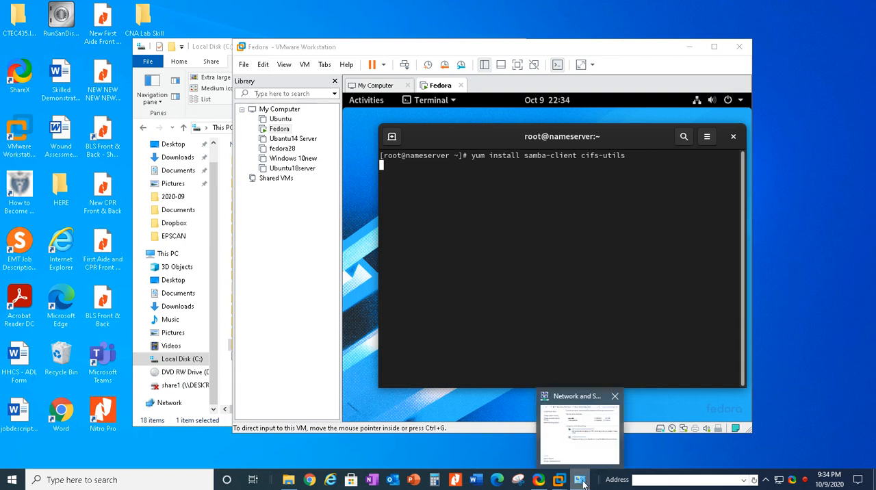
{"action": "right_click", "coordinate": [582, 483]}
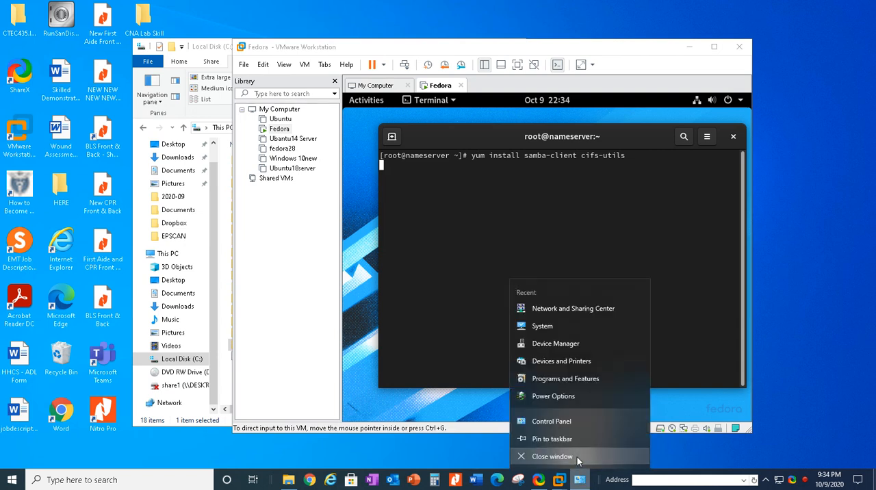
{"action": "left_click", "coordinate": [577, 457]}
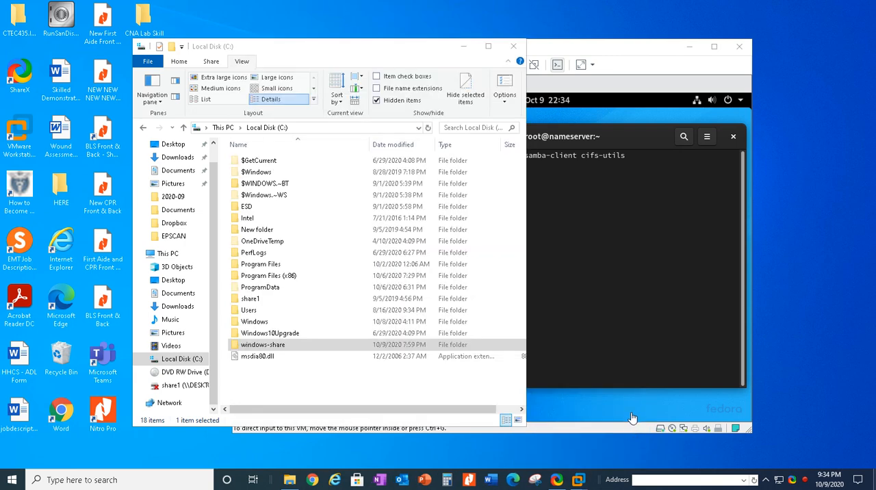
{"action": "left_click", "coordinate": [648, 409]}
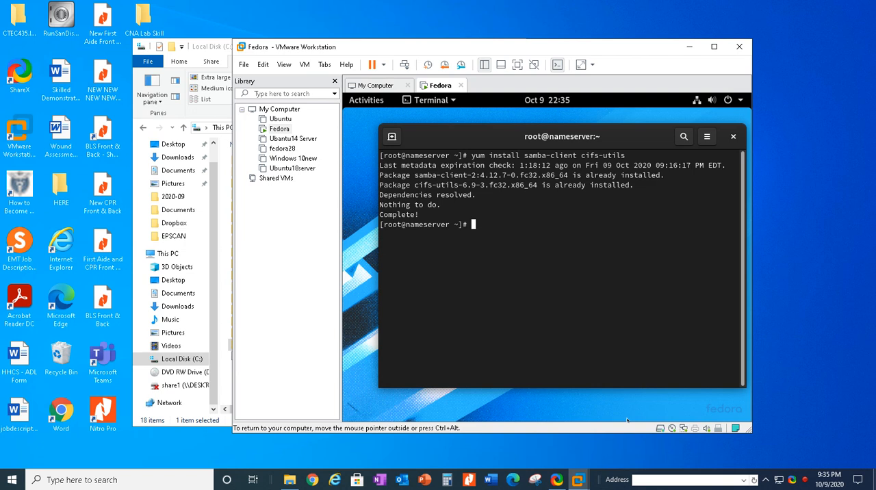
Step: Draft the command mount -t cifs -o username=User //10.0.0.3/windows-share /mnt at the prompt, then erase it without running it
{"action": "type", "text": "mount -t cifs -o"}
{"action": "type", "text": "username"}
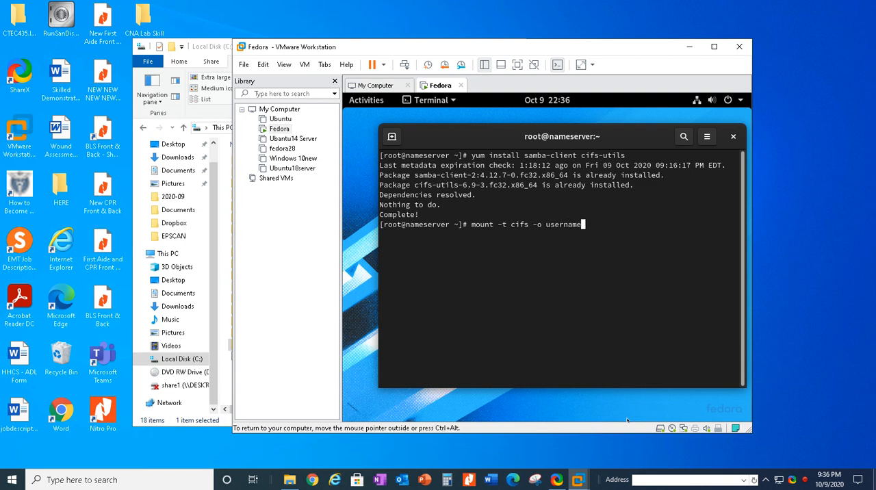
{"action": "type", "text": "="}
{"action": "type", "text": "User //10.0.0.3/window"}
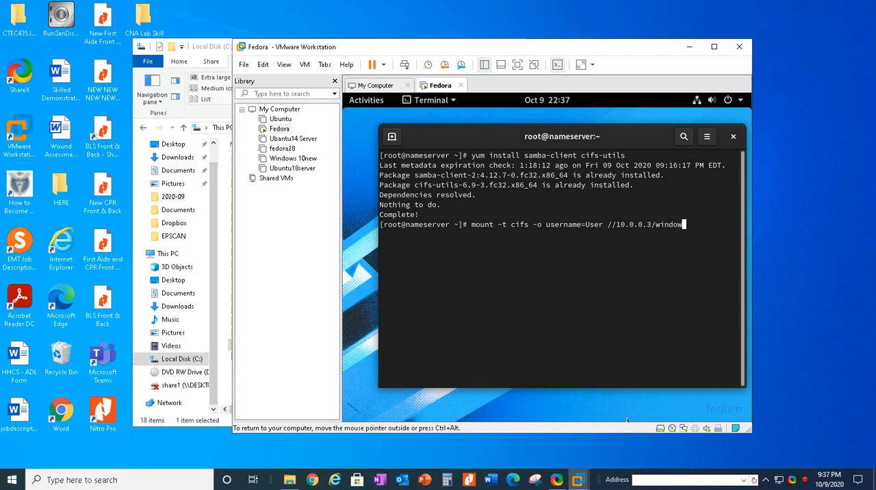
{"action": "type", "text": "s-share /mnt"}
{"action": "key", "text": "BackSpace"}
{"action": "key", "text": "BackSpace"}
{"action": "key", "text": "BackSpace"}
{"action": "key", "text": "BackSpace"}
{"action": "key", "text": "BackSpace"}
{"action": "key", "text": "BackSpace"}
{"action": "key", "text": "BackSpace"}
{"action": "key", "text": "BackSpace"}
{"action": "key", "text": "BackSpace"}
{"action": "key", "text": "BackSpace"}
{"action": "key", "text": "BackSpace"}
{"action": "key", "text": "BackSpace"}
{"action": "key", "text": "BackSpace"}
{"action": "key", "text": "BackSpace"}
{"action": "key", "text": "BackSpace"}
{"action": "key", "text": "BackSpace"}
{"action": "key", "text": "BackSpace"}
{"action": "key", "text": "BackSpace"}
{"action": "key", "text": "BackSpace"}
{"action": "key", "text": "BackSpace"}
{"action": "key", "text": "BackSpace"}
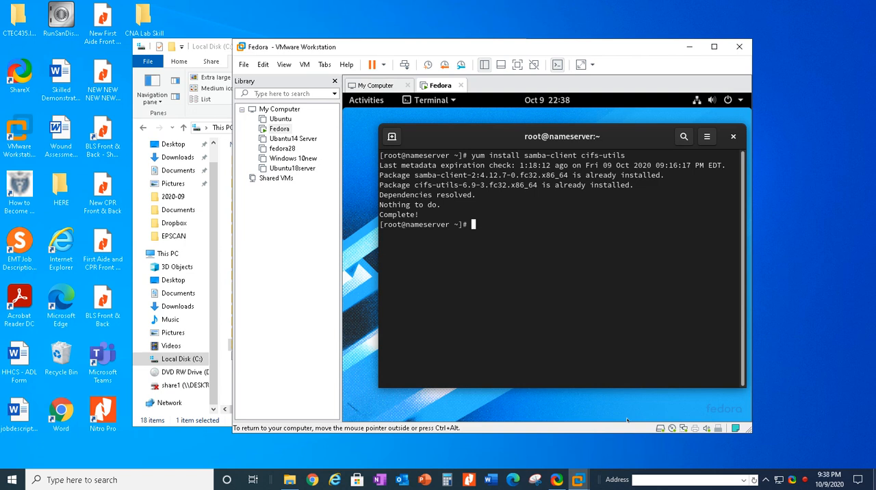
{"action": "type", "text": "cd /mnt"}
Step: Change to the /mnt directory and list its contents with ll
{"action": "key", "text": "Return"}
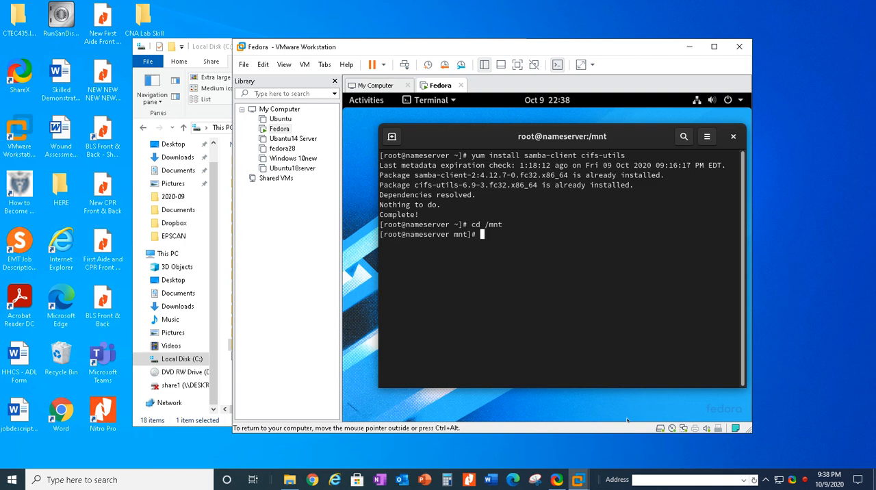
{"action": "type", "text": "ll"}
{"action": "key", "text": "Return"}
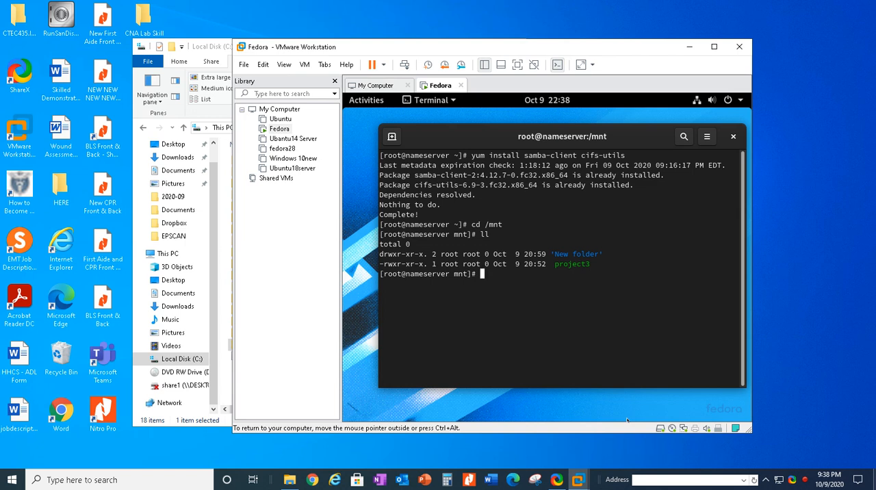
Step: Create an empty file named file101 in /mnt with the touch command
{"action": "type", "text": "touch"}
{"action": "type", "text": "file101"}
{"action": "key", "text": "Return"}
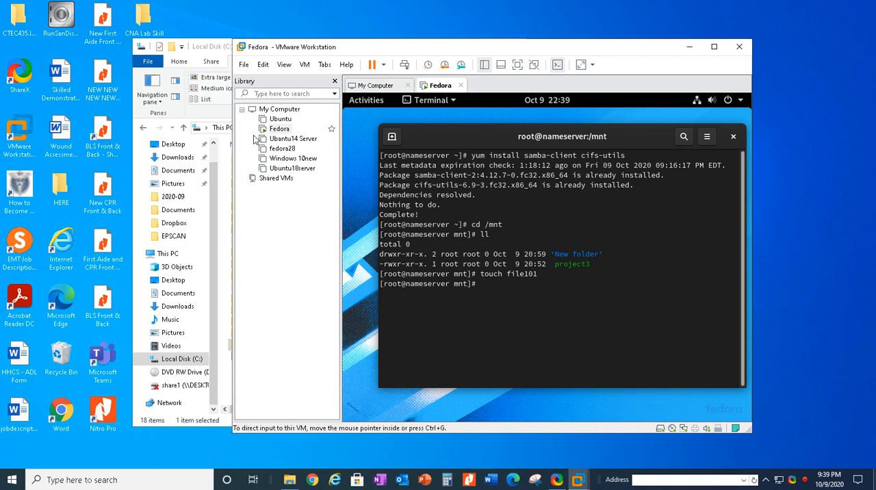
Step: Open the windows-share folder on Local Disk (C:) in File Explorer and compare its files with the Fedora terminal
{"action": "left_click", "coordinate": [202, 116]}
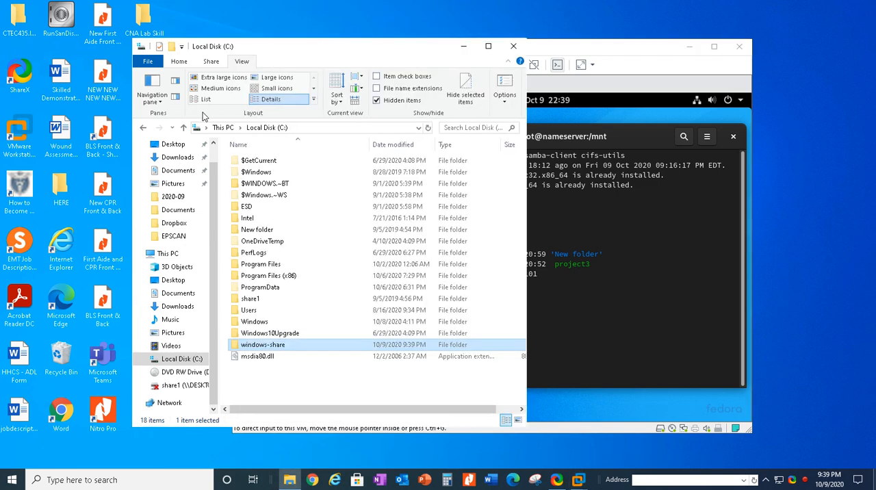
{"action": "double_click", "coordinate": [272, 346]}
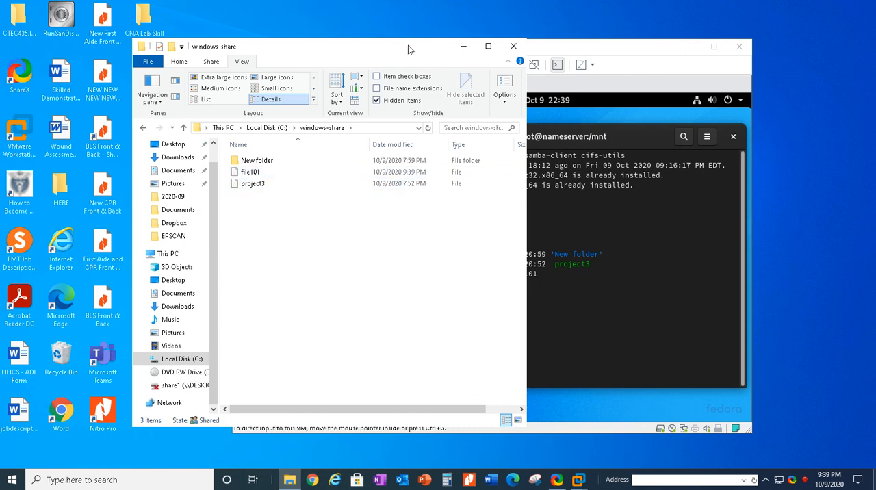
{"action": "left_click_drag", "start_coordinate": [408, 46], "coordinate": [349, 44]}
{"action": "left_click", "coordinate": [520, 285]}
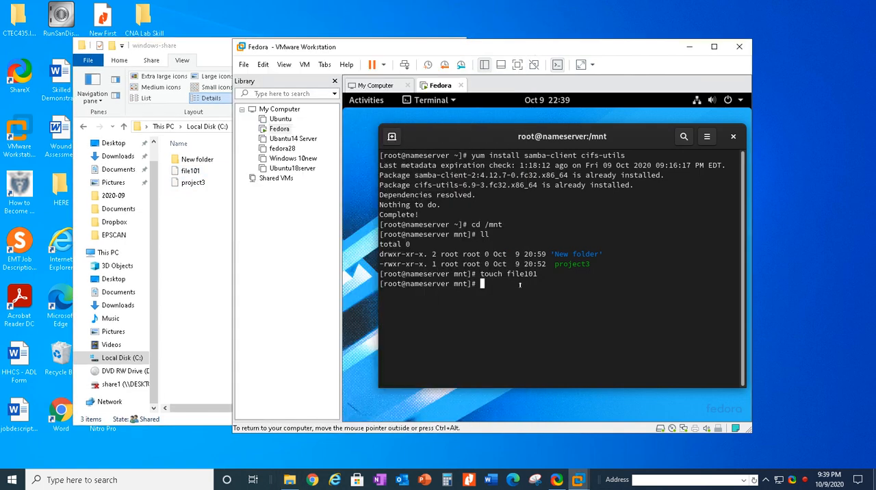
{"action": "left_click", "coordinate": [176, 220]}
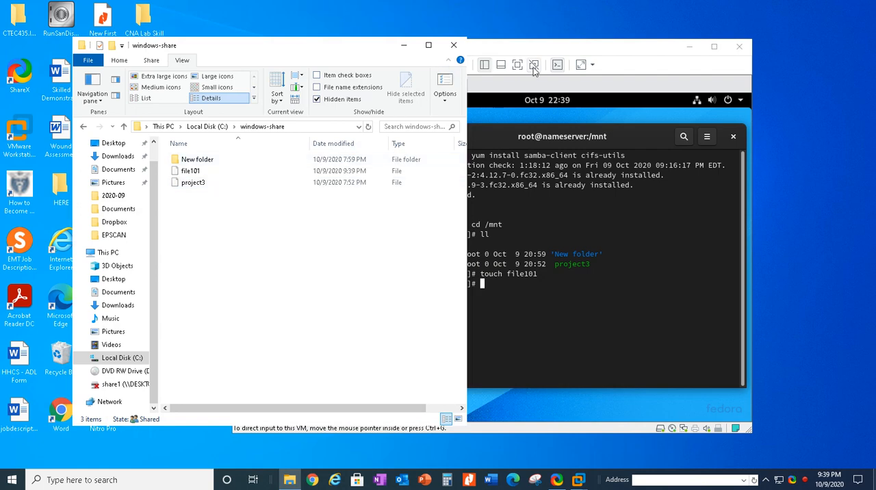
{"action": "left_click", "coordinate": [532, 49]}
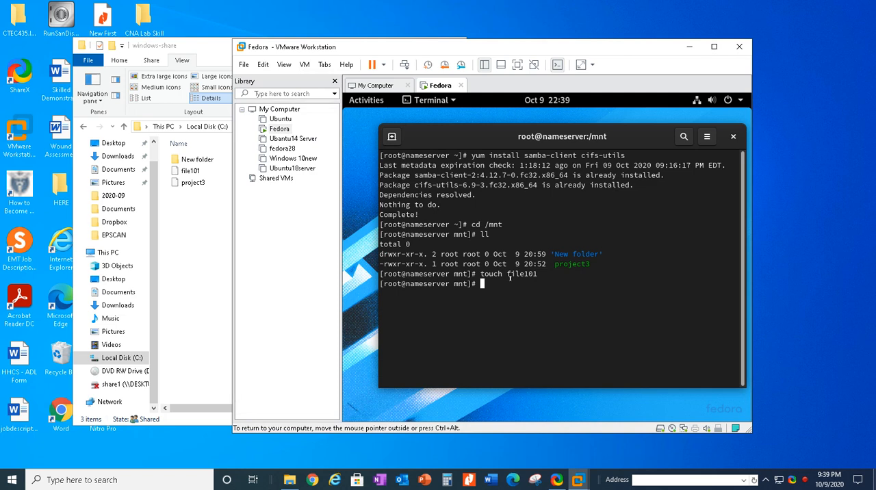
Step: Create a new folder named success101 inside windows-share on the Windows side
{"action": "left_click", "coordinate": [209, 305]}
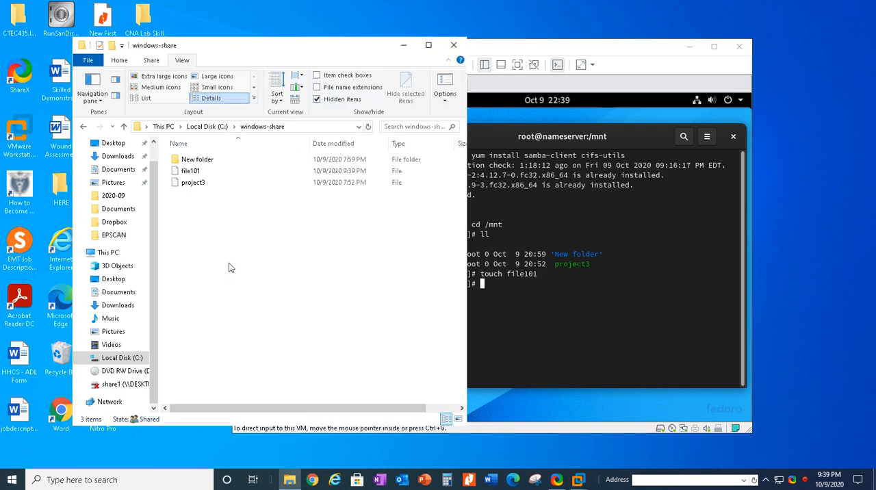
{"action": "right_click", "coordinate": [230, 265]}
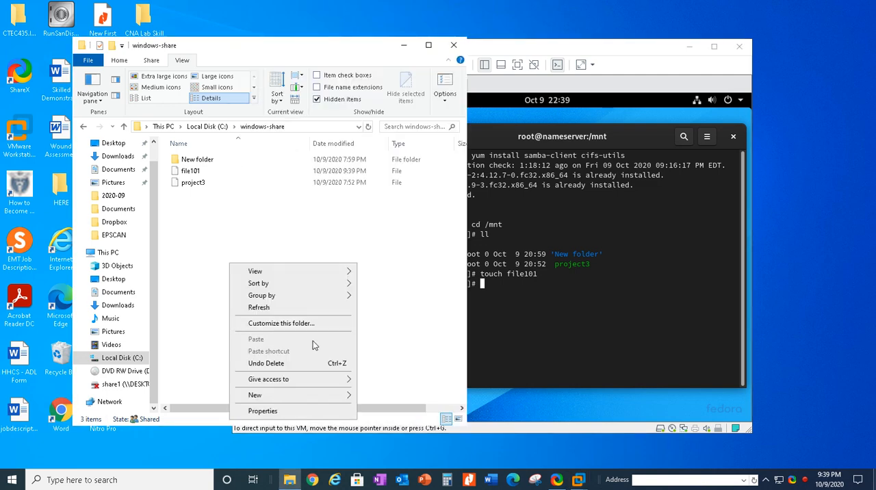
{"action": "mouse_move", "coordinate": [288, 397]}
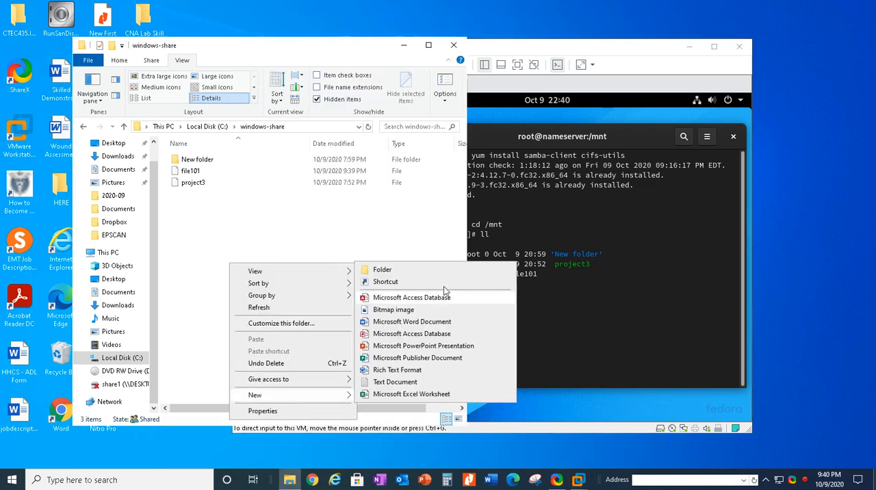
{"action": "left_click", "coordinate": [421, 268]}
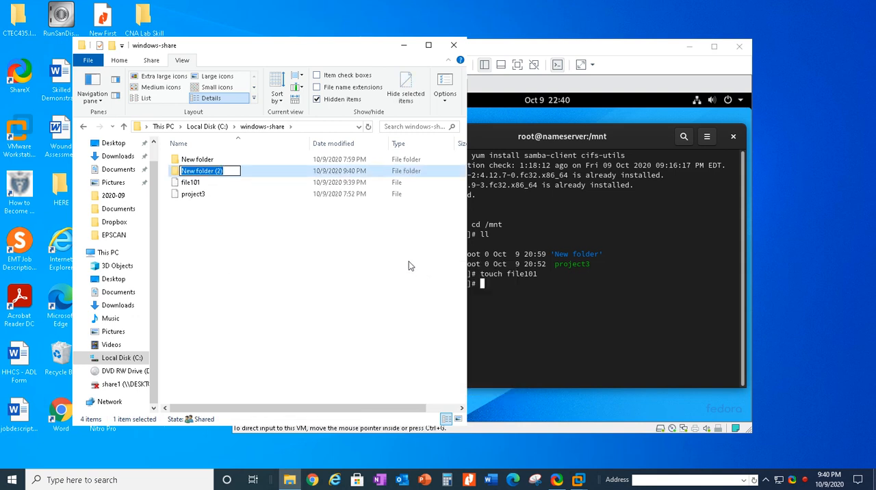
{"action": "key", "text": "BackSpace"}
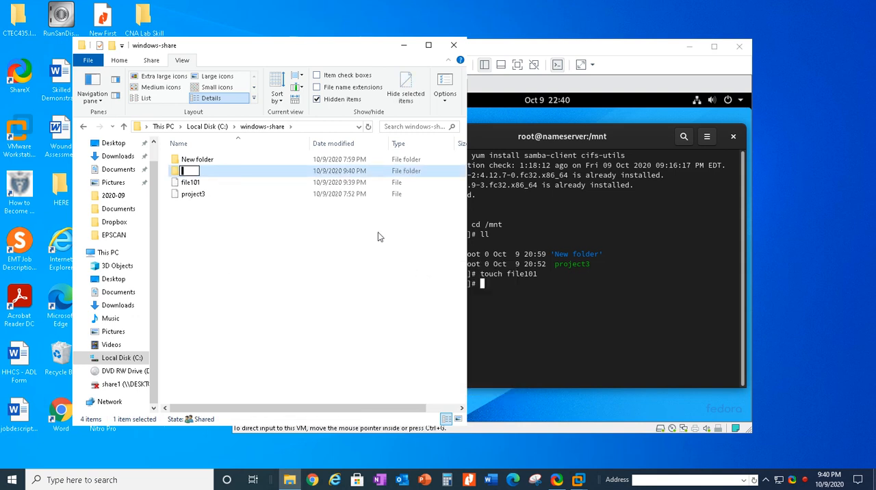
{"action": "type", "text": "success101"}
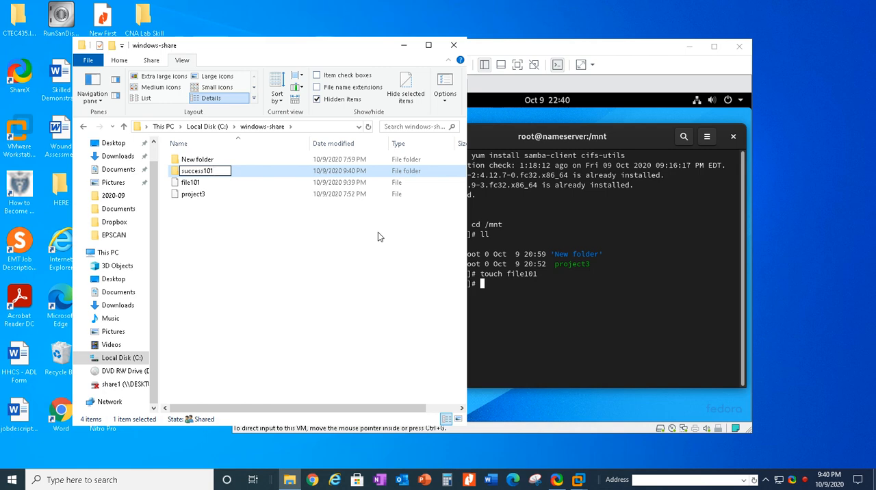
{"action": "left_click", "coordinate": [362, 256]}
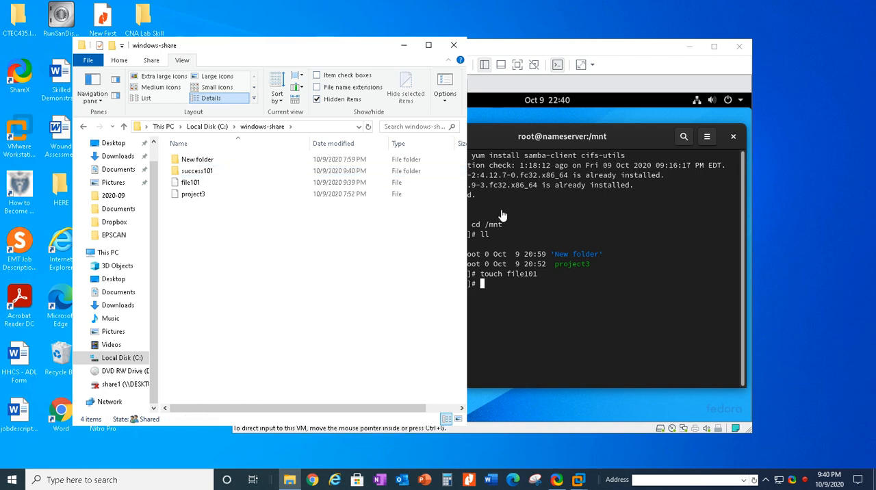
Step: Return to the Fedora terminal and list /mnt again to check for the success101 folder
{"action": "left_click", "coordinate": [584, 50]}
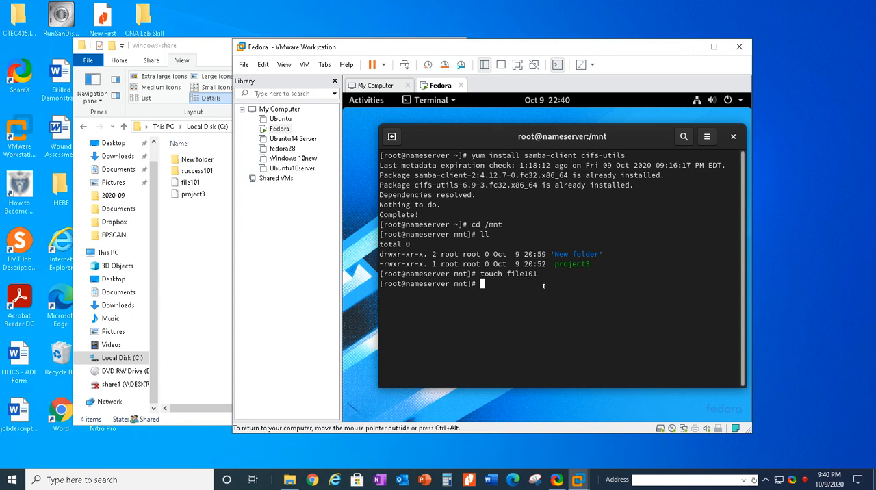
{"action": "type", "text": "ll"}
{"action": "key", "text": "Return"}
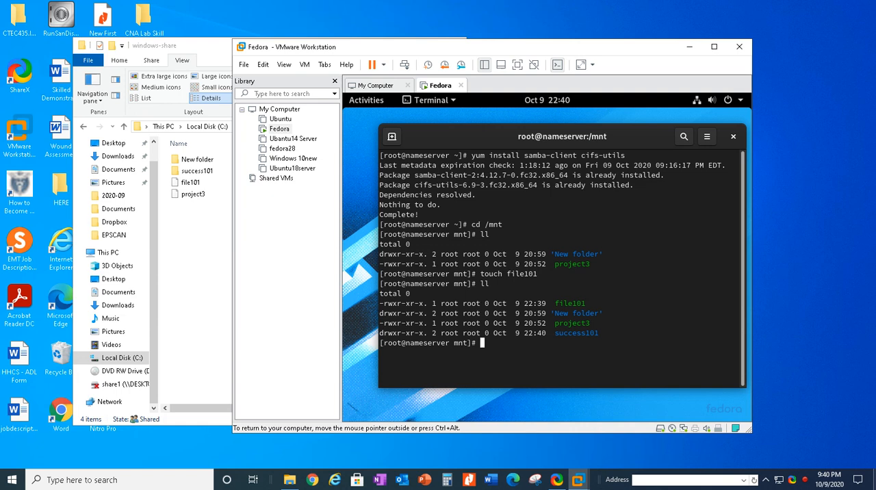
Step: Clear the terminal and go back to root's home directory
{"action": "type", "text": "clea"}
{"action": "type", "text": "r"}
{"action": "key", "text": "Return"}
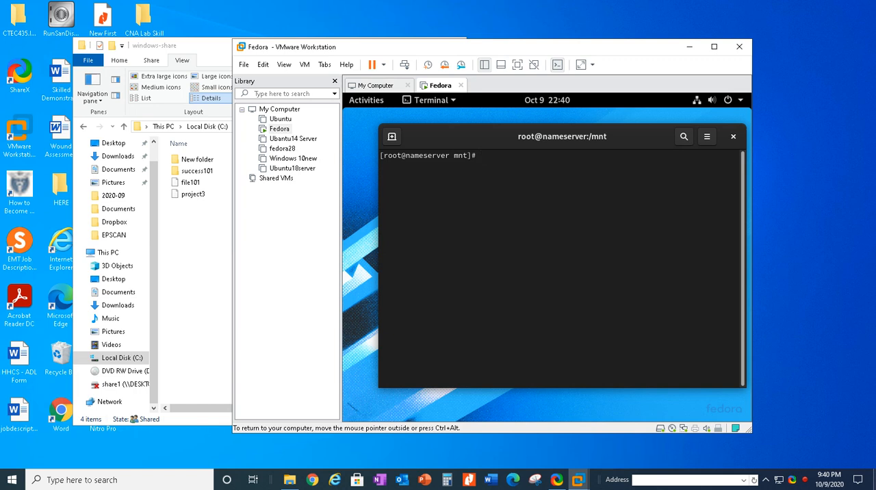
{"action": "type", "text": "cd"}
{"action": "key", "text": "Return"}
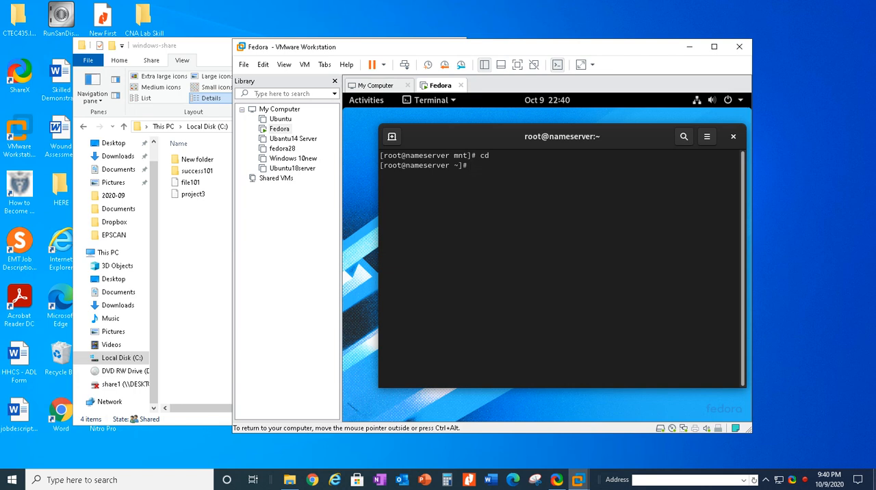
Step: Draft umount /mnt and mount at the prompt, erasing each without running it
{"action": "type", "text": "um"}
{"action": "type", "text": "ount"}
{"action": "type", "text": "/"}
{"action": "type", "text": "m"}
{"action": "type", "text": "nt"}
{"action": "key", "text": "BackSpace"}
{"action": "key", "text": "BackSpace"}
{"action": "key", "text": "BackSpace"}
{"action": "key", "text": "BackSpace"}
{"action": "key", "text": "BackSpace"}
{"action": "key", "text": "BackSpace"}
{"action": "key", "text": "BackSpace"}
{"action": "key", "text": "BackSpace"}
{"action": "key", "text": "BackSpace"}
{"action": "key", "text": "BackSpace"}
{"action": "key", "text": "BackSpace"}
{"action": "type", "text": "mount"}
{"action": "key", "text": "BackSpace"}
{"action": "key", "text": "BackSpace"}
{"action": "key", "text": "BackSpace"}
{"action": "key", "text": "BackSpace"}
{"action": "key", "text": "BackSpace"}
Step: Open /etc/fstab in vim from the root prompt
{"action": "type", "text": "cim /etc/fstab"}
{"action": "key", "text": "Return"}
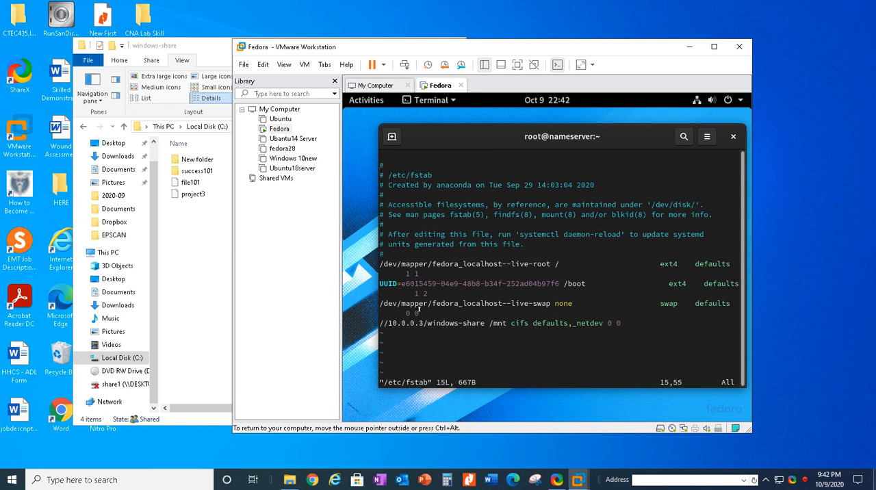
Step: Walk through the //10.0.0.3/windows-share entry in insert mode, examining its share path, mount point, file-system type, mount options and trailing numbers
{"action": "key", "text": "i"}
{"action": "key", "text": "Up"}
{"action": "key", "text": "Left"}
{"action": "key", "text": "Left"}
{"action": "key", "text": "Left"}
{"action": "key", "text": "Left"}
{"action": "key", "text": "Left"}
{"action": "key", "text": "Left"}
{"action": "key", "text": "Left"}
{"action": "key", "text": "Left"}
{"action": "key", "text": "Left"}
{"action": "key", "text": "Left"}
{"action": "key", "text": "Left"}
{"action": "key", "text": "Left"}
{"action": "key", "text": "Left"}
{"action": "key", "text": "Left"}
{"action": "key", "text": "Left"}
{"action": "key", "text": "Left"}
{"action": "key", "text": "Left"}
{"action": "key", "text": "Left"}
{"action": "key", "text": "Left"}
{"action": "key", "text": "Left"}
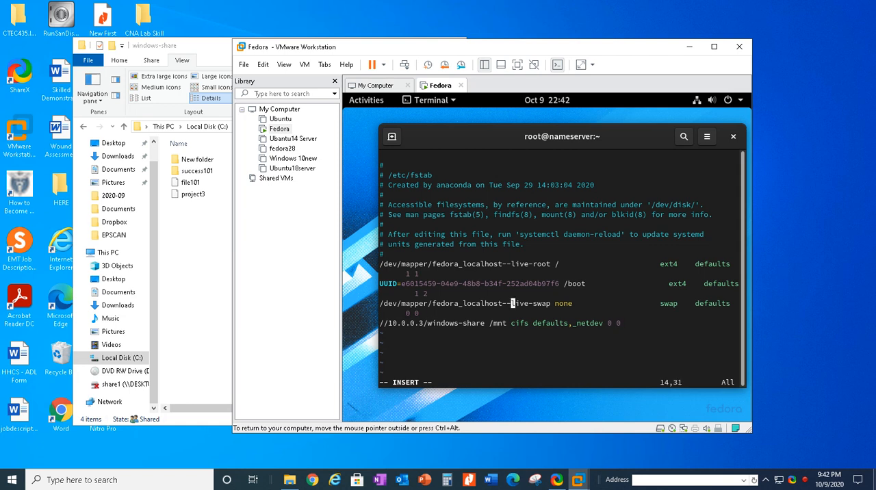
{"action": "key", "text": "Down"}
{"action": "key", "text": "Right"}
{"action": "key", "text": "Right"}
{"action": "key", "text": "Right"}
{"action": "key", "text": "Right"}
{"action": "key", "text": "Right"}
{"action": "key", "text": "Right"}
{"action": "key", "text": "Right"}
{"action": "key", "text": "Right"}
{"action": "key", "text": "Right"}
{"action": "key", "text": "Right"}
{"action": "key", "text": "Right"}
{"action": "key", "text": "Right"}
{"action": "key", "text": "Right"}
{"action": "key", "text": "Right"}
{"action": "key", "text": "Right"}
{"action": "key", "text": "Right"}
{"action": "key", "text": "Right"}
{"action": "key", "text": "Right"}
{"action": "key", "text": "Right"}
{"action": "key", "text": "Right"}
{"action": "key", "text": "Right"}
{"action": "key", "text": "Right"}
{"action": "key", "text": "Right"}
{"action": "key", "text": "Right"}
{"action": "key", "text": "Right"}
{"action": "key", "text": "Right"}
{"action": "key", "text": "Right"}
{"action": "key", "text": "Right"}
{"action": "key", "text": "Right"}
{"action": "key", "text": "Right"}
{"action": "key", "text": "Right"}
{"action": "key", "text": "Right"}
{"action": "key", "text": "Right"}
{"action": "key", "text": "Right"}
{"action": "key", "text": "Right"}
{"action": "key", "text": "Right"}
{"action": "key", "text": "Right"}
{"action": "key", "text": "Left"}
{"action": "key", "text": "Left"}
{"action": "key", "text": "Left"}
{"action": "key", "text": "Left"}
{"action": "key", "text": "Left"}
{"action": "key", "text": "Left"}
{"action": "key", "text": "Left"}
{"action": "key", "text": "Left"}
{"action": "key", "text": "Left"}
{"action": "key", "text": "Left"}
{"action": "key", "text": "Left"}
{"action": "key", "text": "Left"}
{"action": "key", "text": "Left"}
{"action": "key", "text": "Left"}
{"action": "key", "text": "Left"}
{"action": "key", "text": "Left"}
{"action": "key", "text": "Left"}
{"action": "key", "text": "Left"}
{"action": "key", "text": "Left"}
{"action": "key", "text": "Left"}
{"action": "key", "text": "Left"}
{"action": "key", "text": "Left"}
{"action": "key", "text": "Left"}
{"action": "key", "text": "Left"}
{"action": "key", "text": "Left"}
{"action": "key", "text": "Left"}
{"action": "key", "text": "Left"}
{"action": "key", "text": "Left"}
{"action": "key", "text": "Left"}
{"action": "key", "text": "Left"}
{"action": "key", "text": "Left"}
{"action": "key", "text": "Left"}
{"action": "key", "text": "Left"}
{"action": "key", "text": "Left"}
{"action": "key", "text": "Left"}
{"action": "key", "text": "Left"}
{"action": "key", "text": "Left"}
{"action": "key", "text": "Left"}
{"action": "key", "text": "Left"}
{"action": "key", "text": "Left"}
{"action": "type", "text": "/"}
{"action": "key", "text": "Right"}
{"action": "key", "text": "Right"}
{"action": "key", "text": "Right"}
{"action": "key", "text": "Right"}
{"action": "key", "text": "Right"}
{"action": "key", "text": "Right"}
{"action": "key", "text": "Right"}
{"action": "key", "text": "Left"}
{"action": "key", "text": "Left"}
{"action": "key", "text": "Left"}
{"action": "key", "text": "Left"}
{"action": "key", "text": "Left"}
{"action": "key", "text": "Left"}
{"action": "key", "text": "Right"}
{"action": "key", "text": "Right"}
{"action": "key", "text": "Right"}
{"action": "key", "text": "Right"}
{"action": "key", "text": "Right"}
{"action": "key", "text": "Right"}
{"action": "key", "text": "Right"}
{"action": "key", "text": "Right"}
{"action": "key", "text": "Right"}
{"action": "key", "text": "Right"}
{"action": "key", "text": "Right"}
{"action": "key", "text": "Left"}
{"action": "key", "text": "Left"}
{"action": "key", "text": "Left"}
{"action": "key", "text": "Right"}
{"action": "key", "text": "Right"}
{"action": "key", "text": "Right"}
{"action": "key", "text": "Right"}
{"action": "key", "text": "Right"}
{"action": "key", "text": "Right"}
{"action": "key", "text": "Right"}
{"action": "key", "text": "Right"}
{"action": "key", "text": "Right"}
{"action": "key", "text": "Right"}
{"action": "key", "text": "Right"}
{"action": "key", "text": "Right"}
{"action": "key", "text": "Left"}
{"action": "key", "text": "Left"}
{"action": "key", "text": "Left"}
{"action": "key", "text": "Right"}
{"action": "key", "text": "Right"}
{"action": "key", "text": "Right"}
{"action": "key", "text": "Right"}
{"action": "key", "text": "Right"}
{"action": "key", "text": "Right"}
{"action": "key", "text": "Right"}
{"action": "key", "text": "Right"}
{"action": "key", "text": "Right"}
{"action": "key", "text": "Right"}
{"action": "key", "text": "Left"}
{"action": "key", "text": "Left"}
{"action": "key", "text": "Left"}
{"action": "key", "text": "Left"}
{"action": "key", "text": "Right"}
{"action": "key", "text": "Right"}
{"action": "key", "text": "Right"}
{"action": "key", "text": "Right"}
{"action": "key", "text": "Right"}
{"action": "key", "text": "Right"}
{"action": "key", "text": "Right"}
{"action": "key", "text": "Right"}
{"action": "key", "text": "Right"}
{"action": "key", "text": "Right"}
{"action": "key", "text": "Right"}
{"action": "key", "text": "Right"}
{"action": "key", "text": "Right"}
{"action": "key", "text": "Right"}
{"action": "key", "text": "Right"}
{"action": "key", "text": "Right"}
{"action": "key", "text": "Right"}
{"action": "key", "text": "Right"}
{"action": "key", "text": "Right"}
{"action": "key", "text": "Right"}
{"action": "key", "text": "Right"}
{"action": "key", "text": "Right"}
{"action": "key", "text": "Right"}
{"action": "key", "text": "Right"}
{"action": "key", "text": "Right"}
{"action": "key", "text": "Right"}
{"action": "key", "text": "Right"}
{"action": "key", "text": "Right"}
{"action": "key", "text": "Right"}
{"action": "key", "text": "Right"}
Step: Leave insert mode, save /etc/fstab and quit vim
{"action": "key", "text": "Escape"}
{"action": "type", "text": ":"}
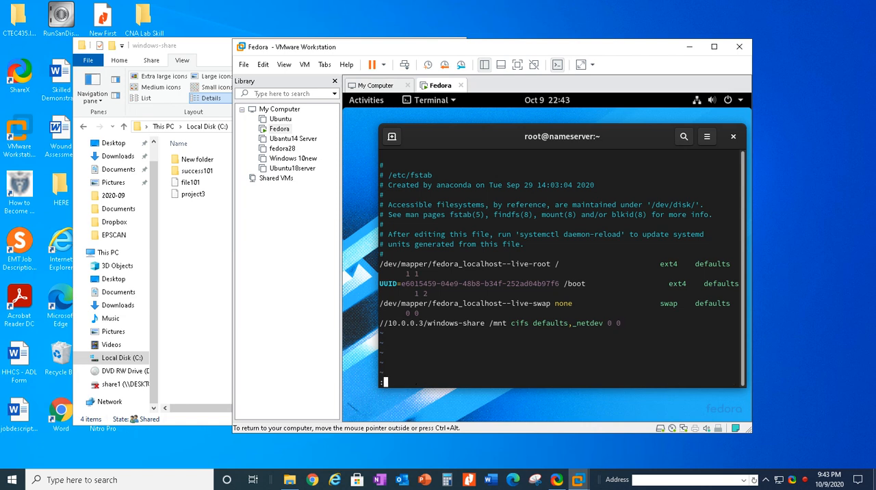
{"action": "type", "text": "wq"}
{"action": "key", "text": "Return"}
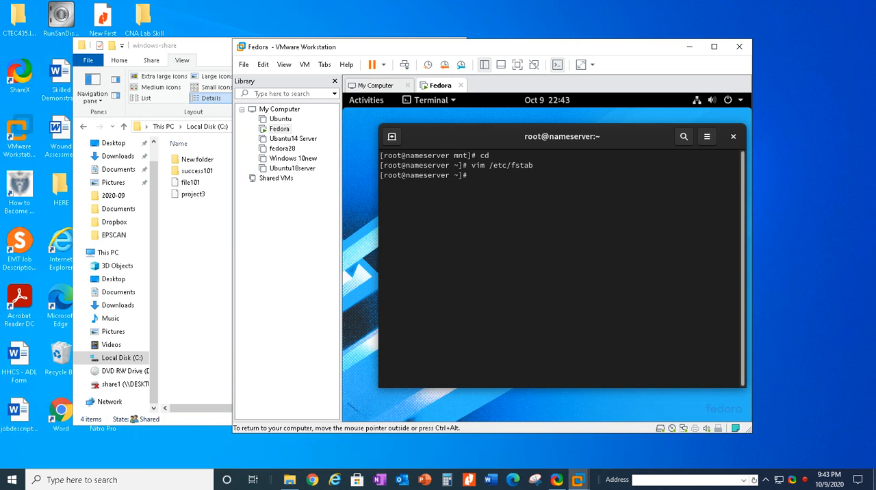
{"action": "type", "text": "mount -a"}
{"action": "key", "text": "BackSpace"}
{"action": "key", "text": "BackSpace"}
{"action": "key", "text": "BackSpace"}
{"action": "key", "text": "BackSpace"}
{"action": "key", "text": "BackSpace"}
{"action": "key", "text": "BackSpace"}
{"action": "key", "text": "BackSpace"}
{"action": "key", "text": "BackSpace"}
{"action": "type", "text": "mount"}
{"action": "key", "text": "BackSpace"}
{"action": "key", "text": "BackSpace"}
{"action": "key", "text": "BackSpace"}
{"action": "key", "text": "BackSpace"}
{"action": "key", "text": "BackSpace"}
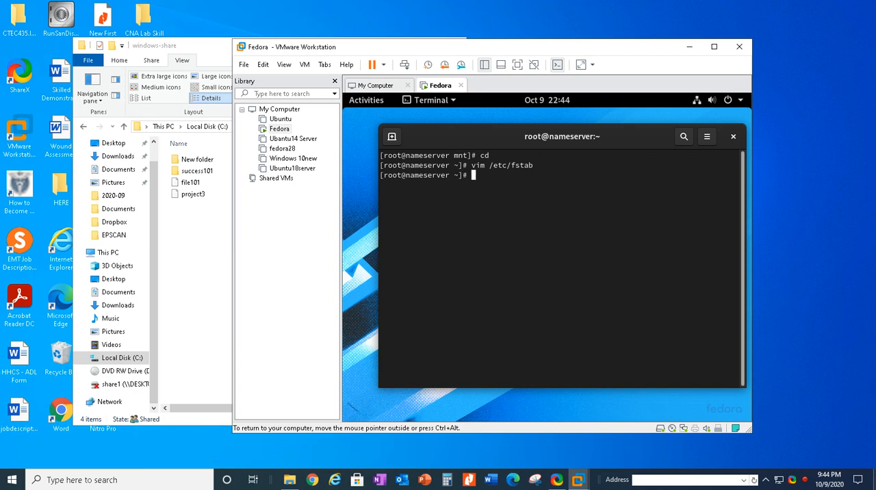